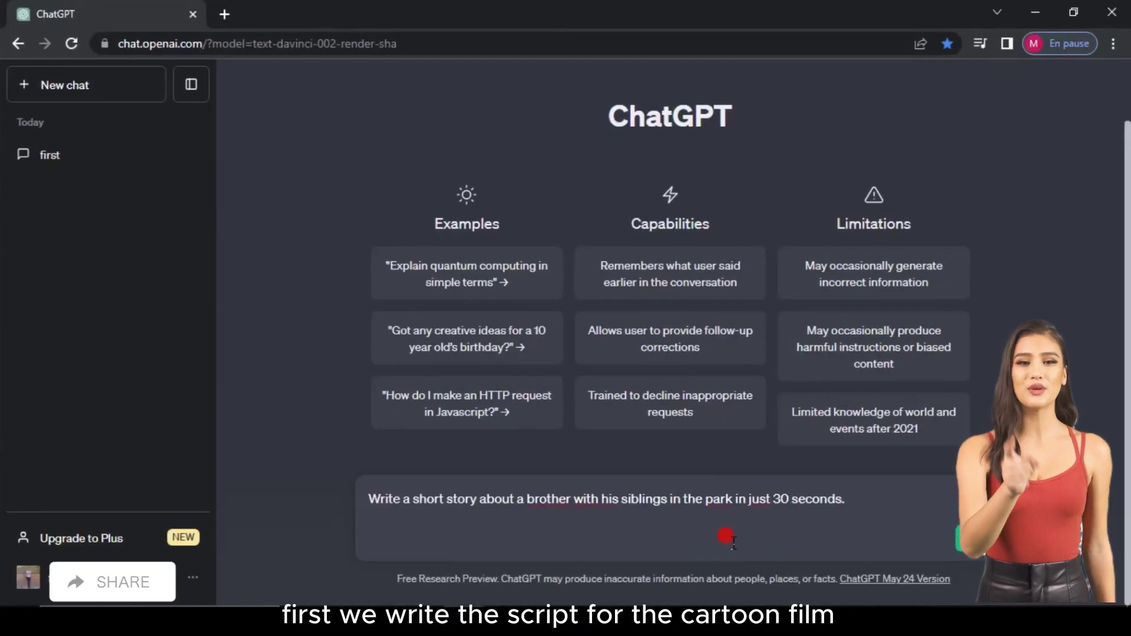
- Delete the trailing blank line and send the 30-second park story request to ChatGPT
{"action": "left_click", "coordinate": [726, 536]}
{"action": "key", "text": "BackSpace"}
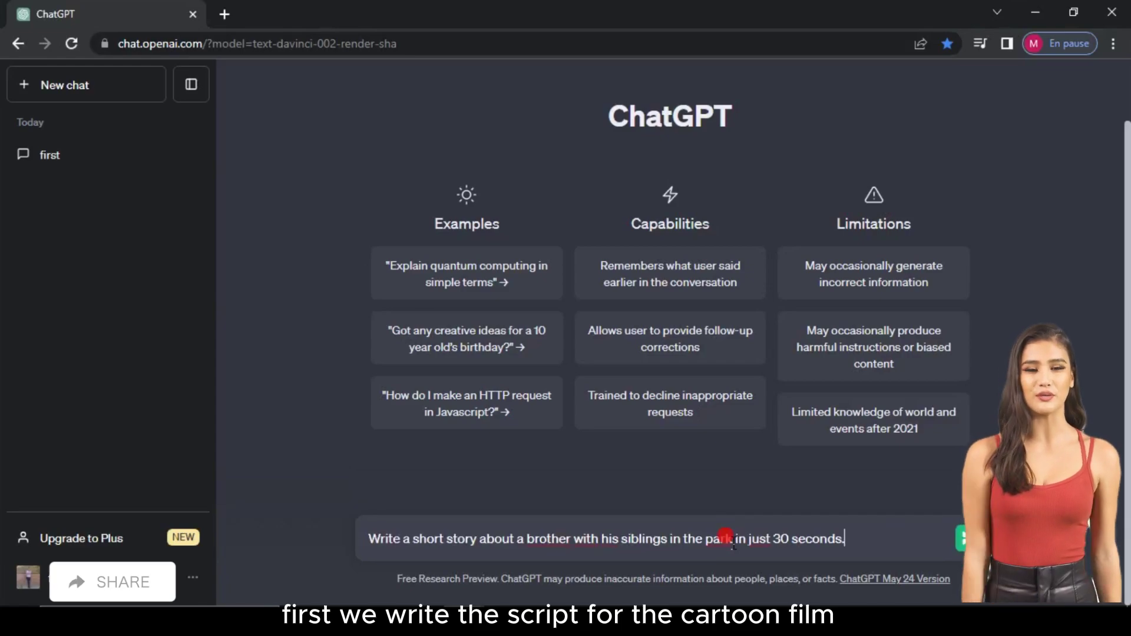
{"action": "left_click", "coordinate": [975, 547]}
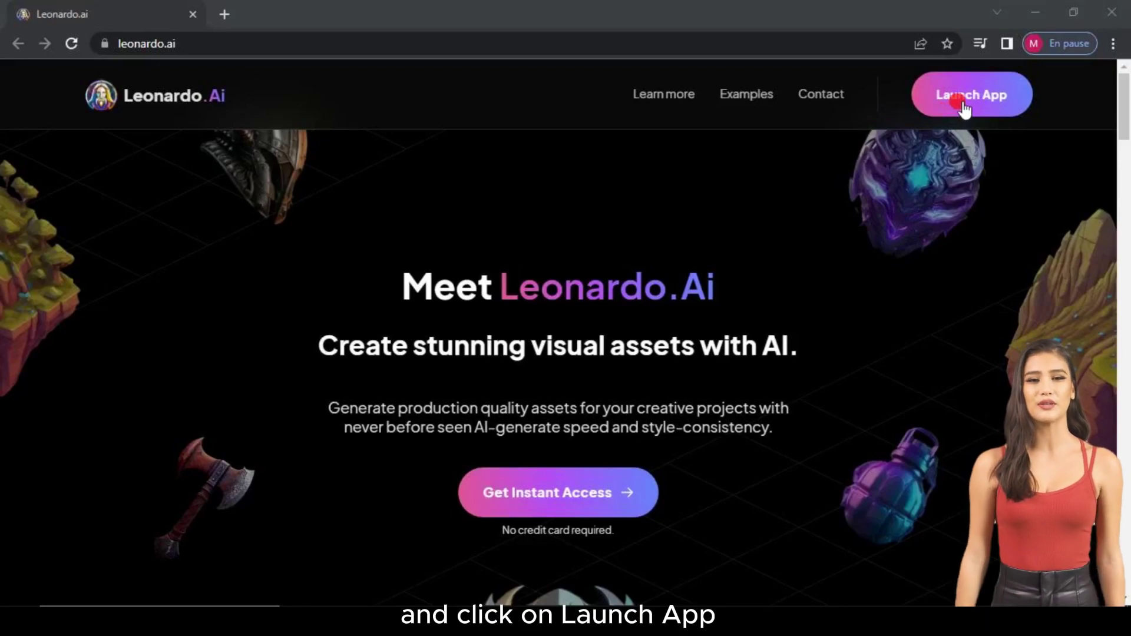
- Launch the Leonardo.Ai app as a whitelisted user and open AI Image Generation
{"action": "left_click", "coordinate": [958, 106]}
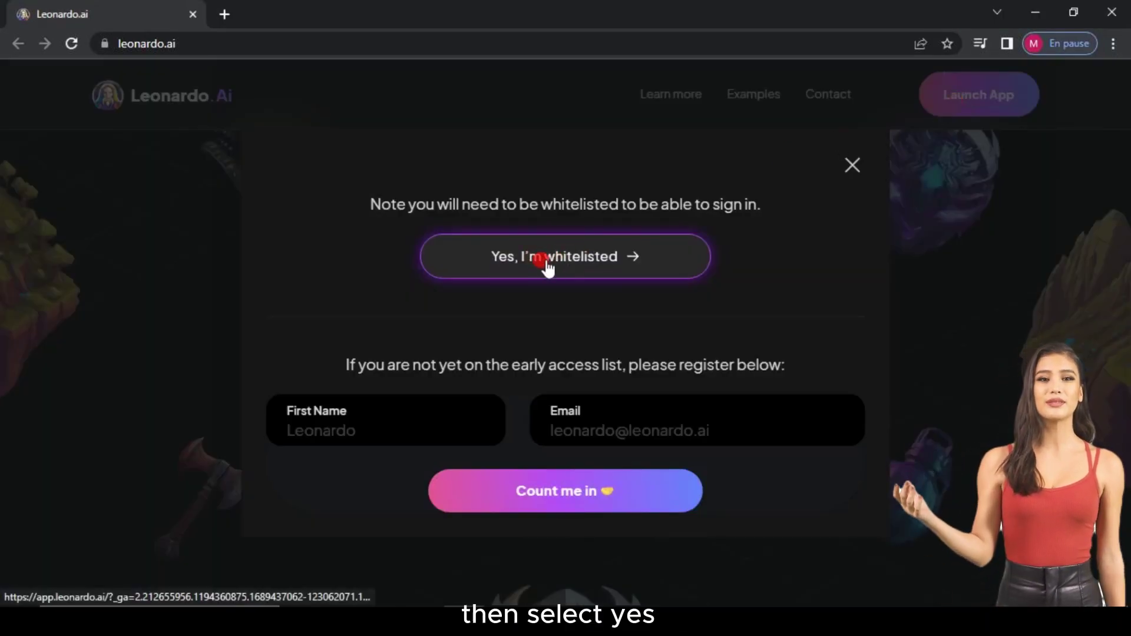
{"action": "left_click", "coordinate": [572, 259]}
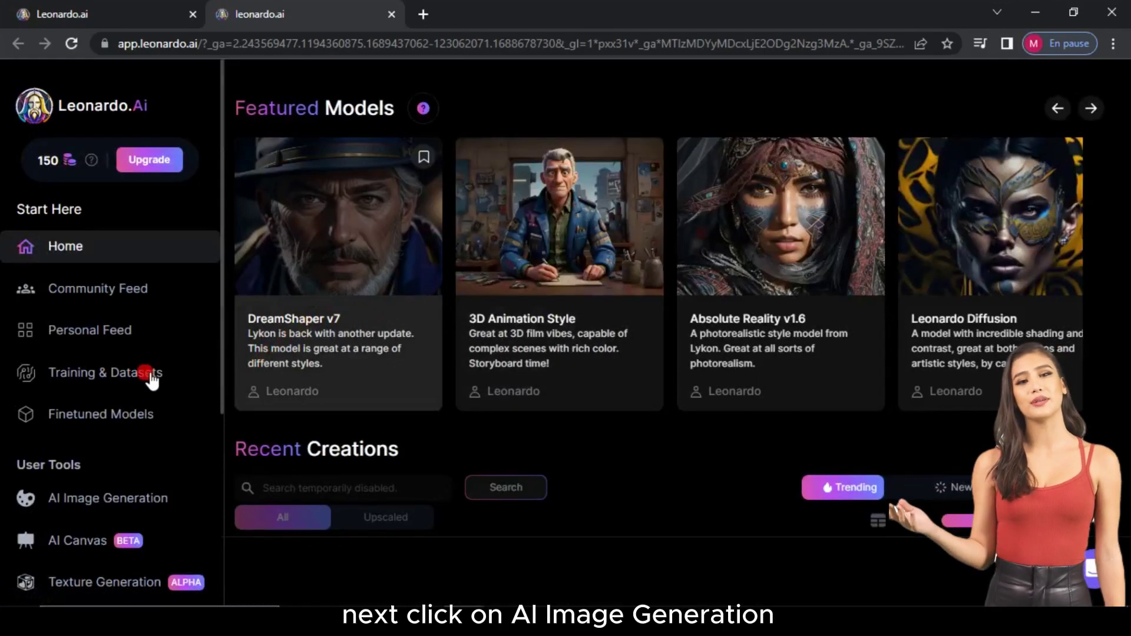
{"action": "scroll", "coordinate": [148, 380], "scroll_direction": "down", "scroll_amount": 2}
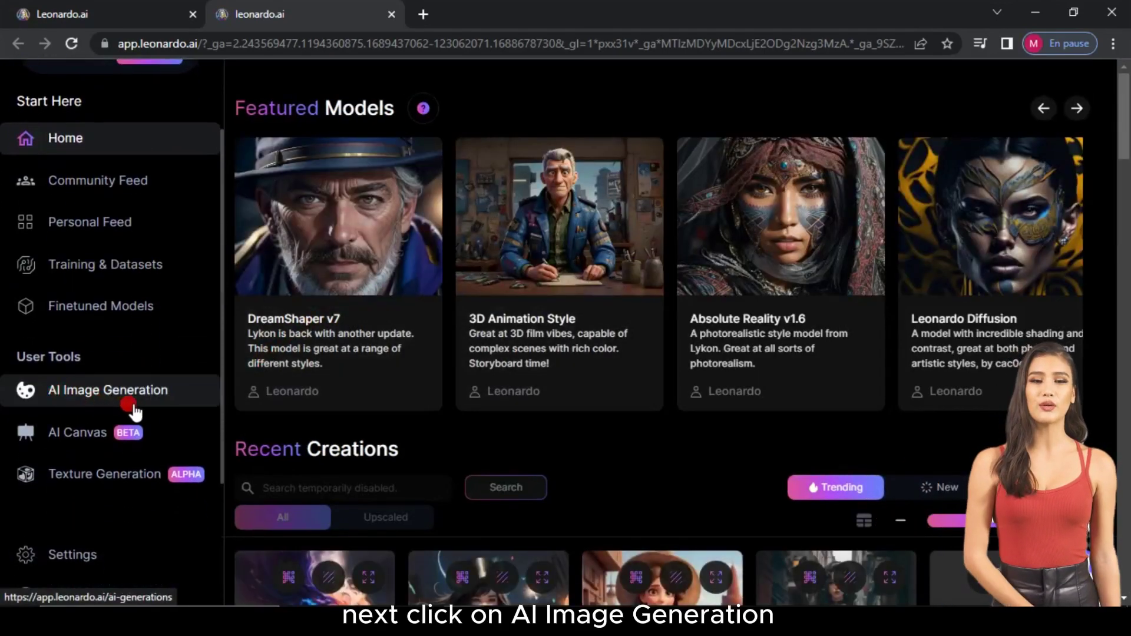
{"action": "left_click", "coordinate": [118, 402]}
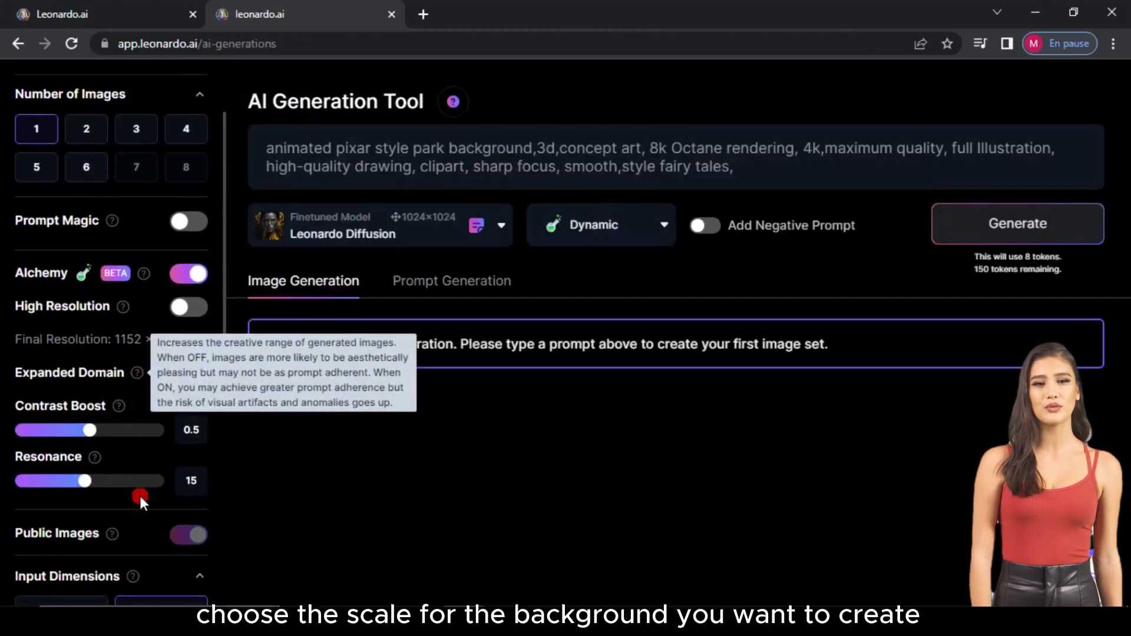
- Set the aspect ratio to 16:9 and generate the Pixar-style park background
{"action": "scroll", "coordinate": [169, 484], "scroll_direction": "down", "scroll_amount": 3}
{"action": "scroll", "coordinate": [171, 486], "scroll_direction": "down", "scroll_amount": 1}
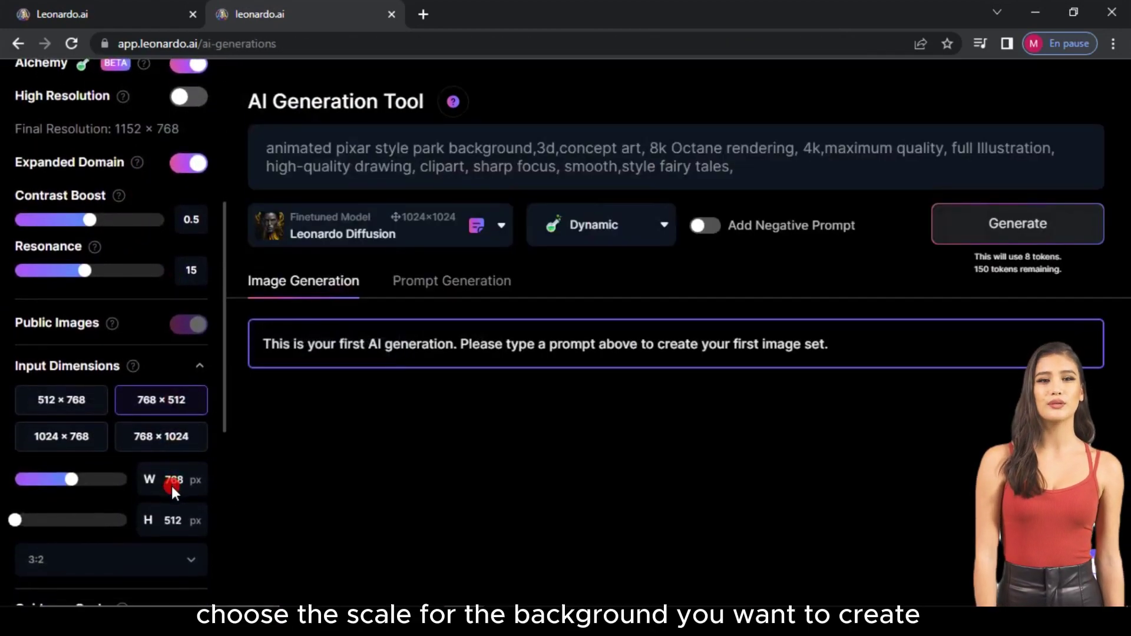
{"action": "left_click", "coordinate": [145, 560]}
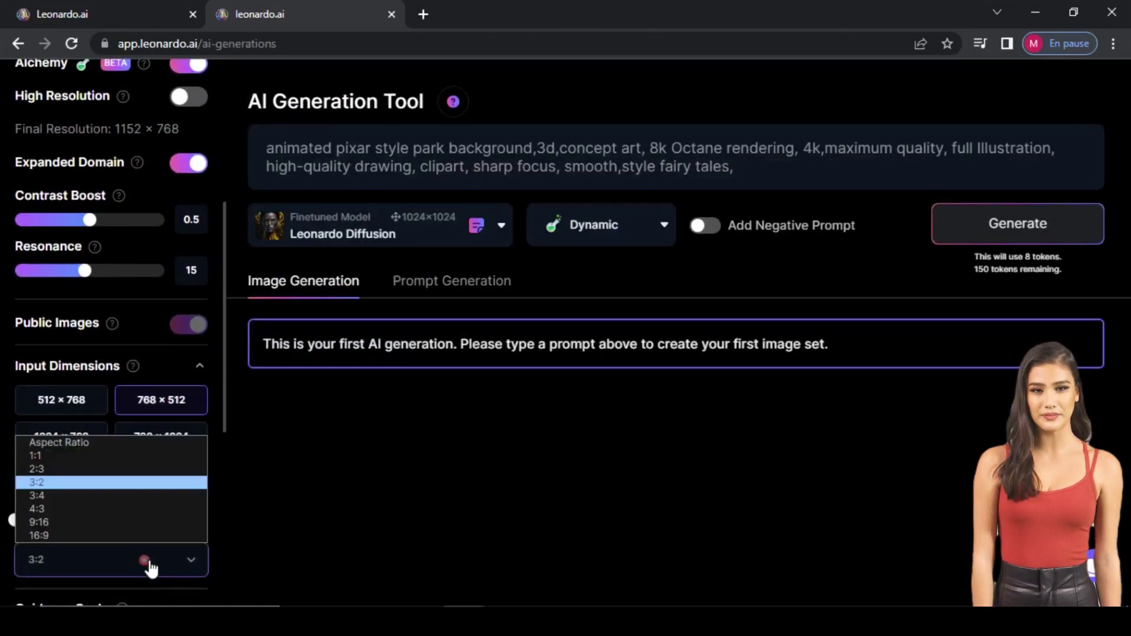
{"action": "left_click", "coordinate": [101, 533]}
{"action": "double_click", "coordinate": [463, 152]}
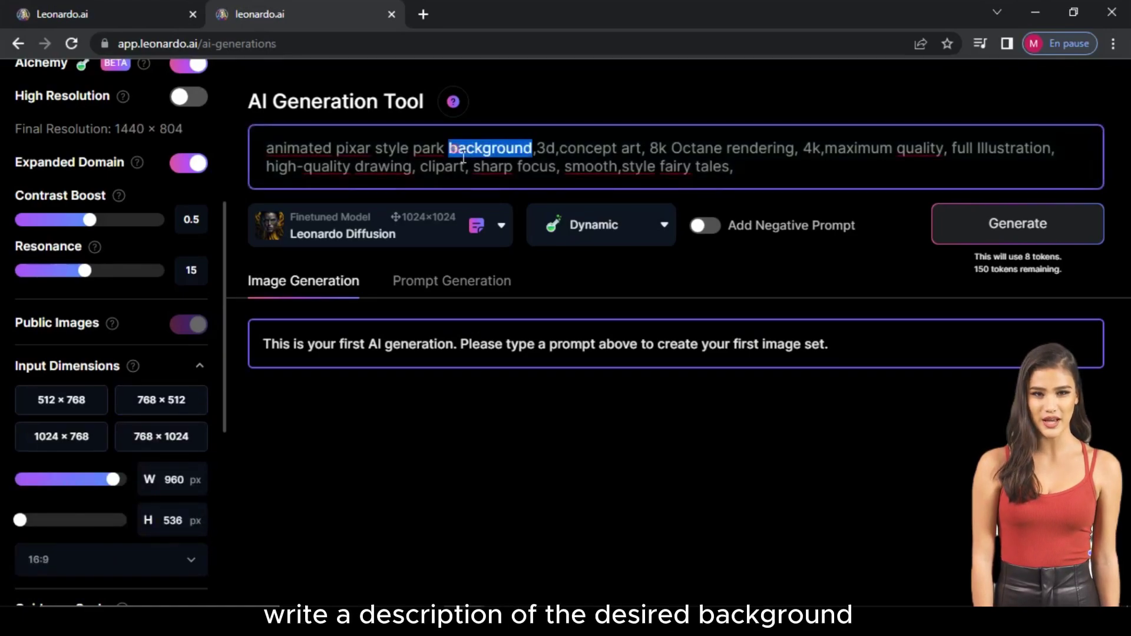
{"action": "triple_click", "coordinate": [463, 156]}
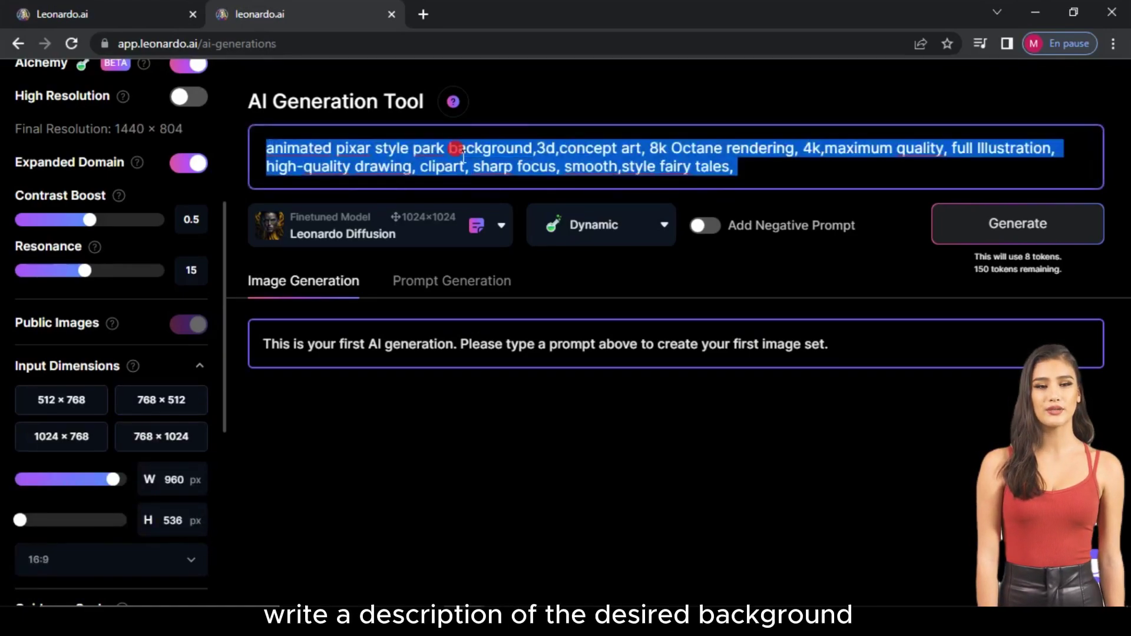
{"action": "left_click", "coordinate": [463, 153]}
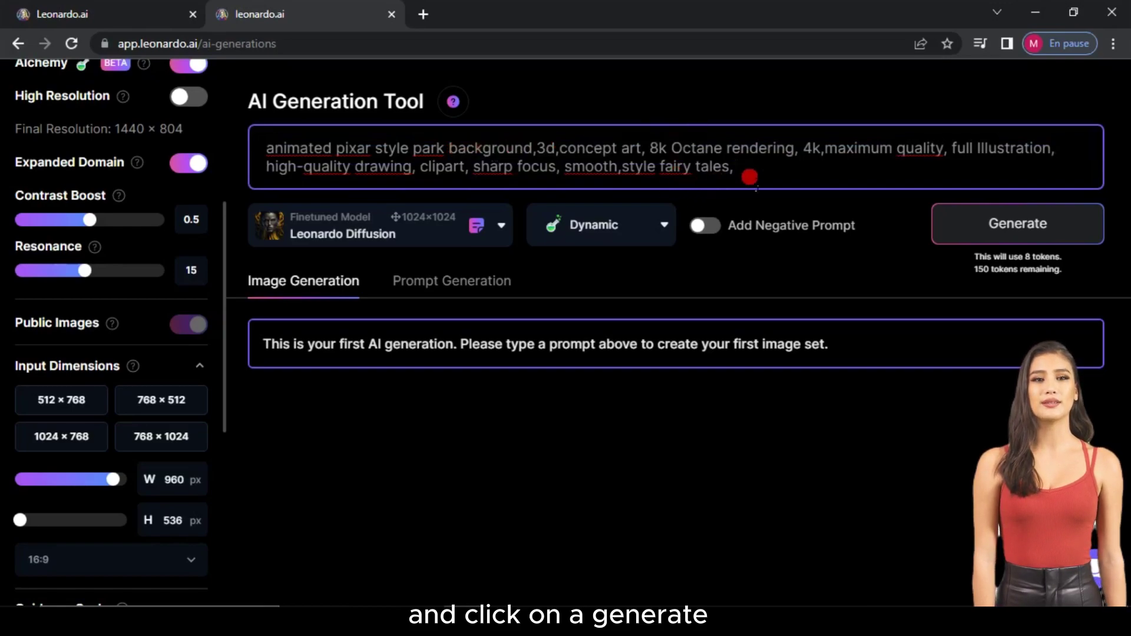
{"action": "left_click", "coordinate": [1023, 223]}
{"action": "scroll", "coordinate": [808, 493], "scroll_direction": "down", "scroll_amount": 1}
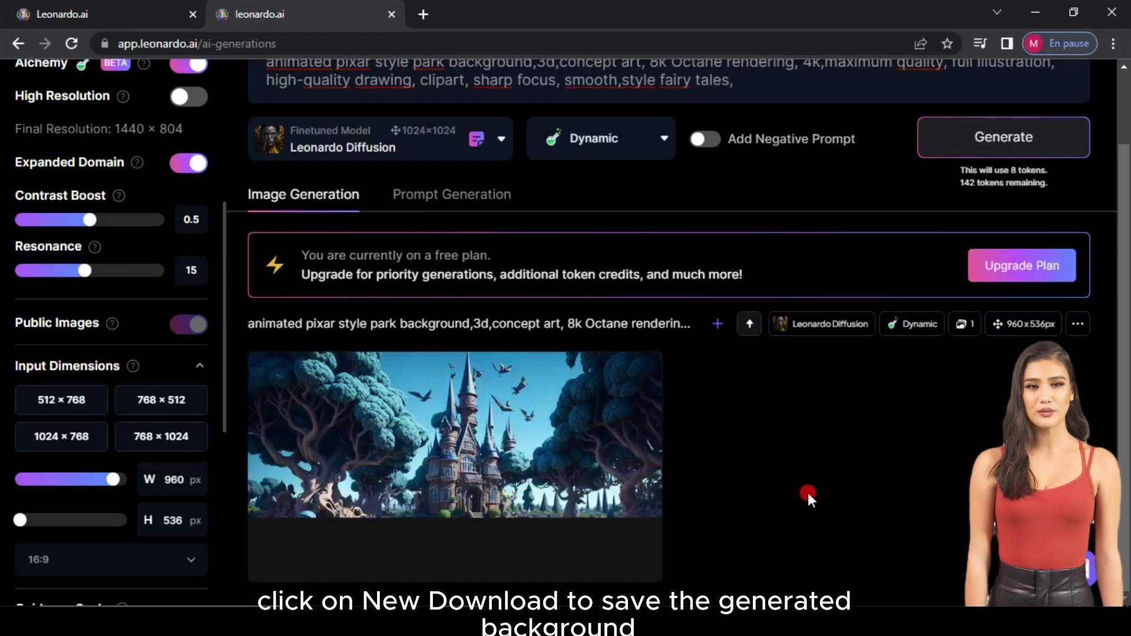
- Download the park background, then paste the boy character prompt with the negative prompt enabled
{"action": "left_click", "coordinate": [351, 549]}
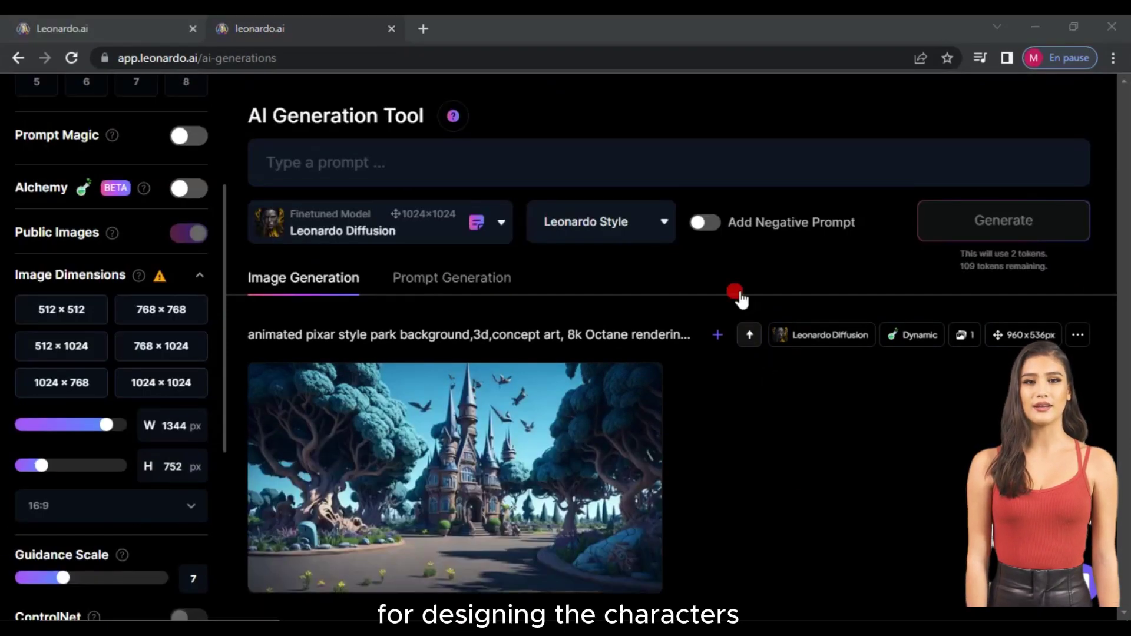
{"action": "left_click", "coordinate": [666, 184]}
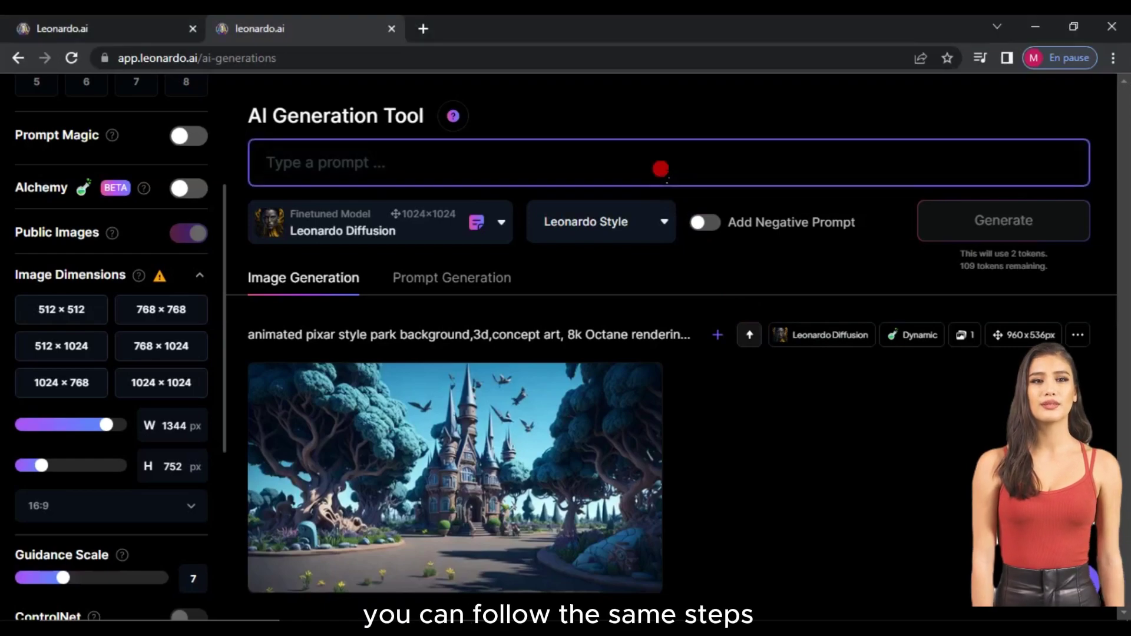
{"action": "type", "text": "front view of an animated boy standing wearing tshirt character design, full body, drawing a face in maximum quality, high-quality drawing of the face, clipart, full Illustration, 4k, sharp focus, smooth soft skin, symmetrical, detailed face, concept art, style fairy tales, chibi kawall, Octane rendering, 3d, perfect face, detailed face, delicate face, perfect sharp lips, detailed eyes"}
{"action": "left_click", "coordinate": [705, 275]}
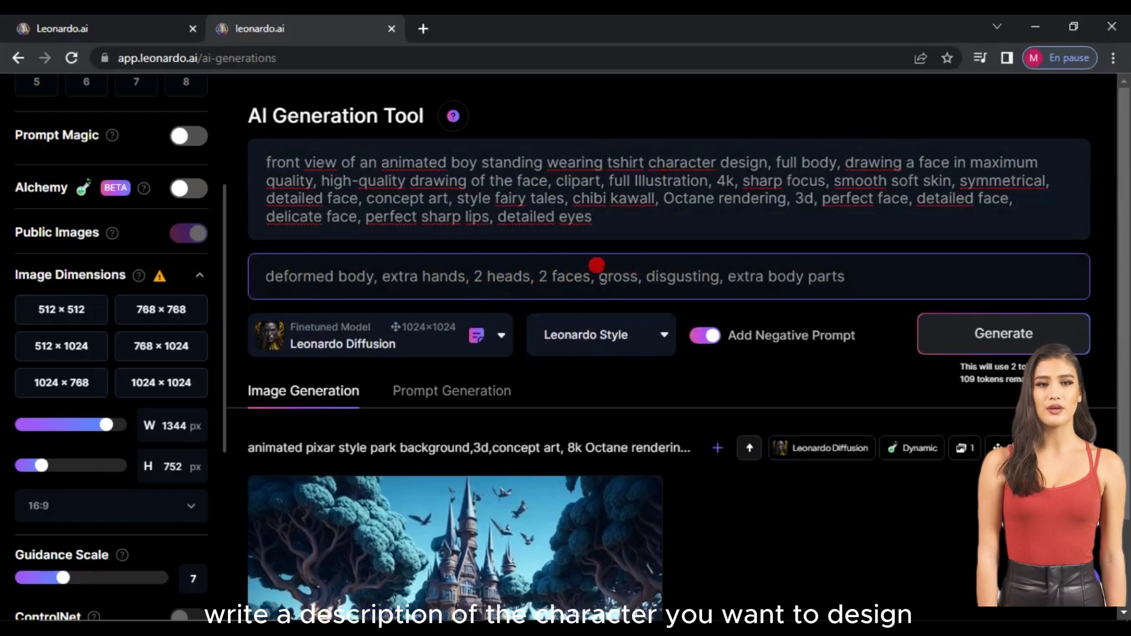
- Choose the RPG 4.0 model, set the aspect ratio to 1:1, and generate the boy character
{"action": "left_click", "coordinate": [504, 338]}
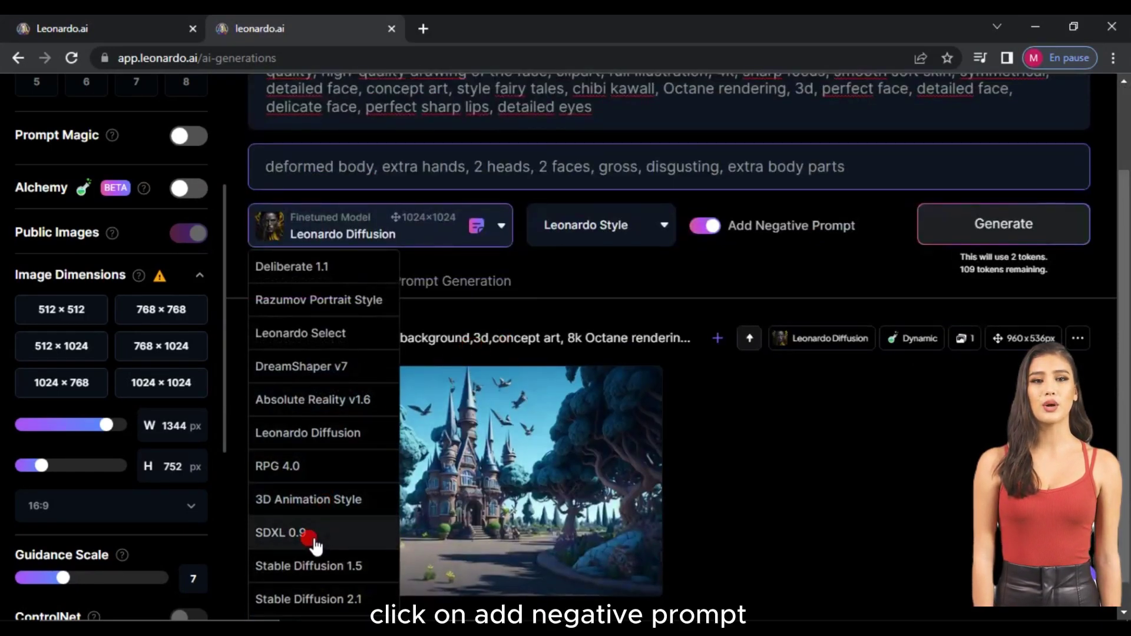
{"action": "left_click", "coordinate": [315, 471]}
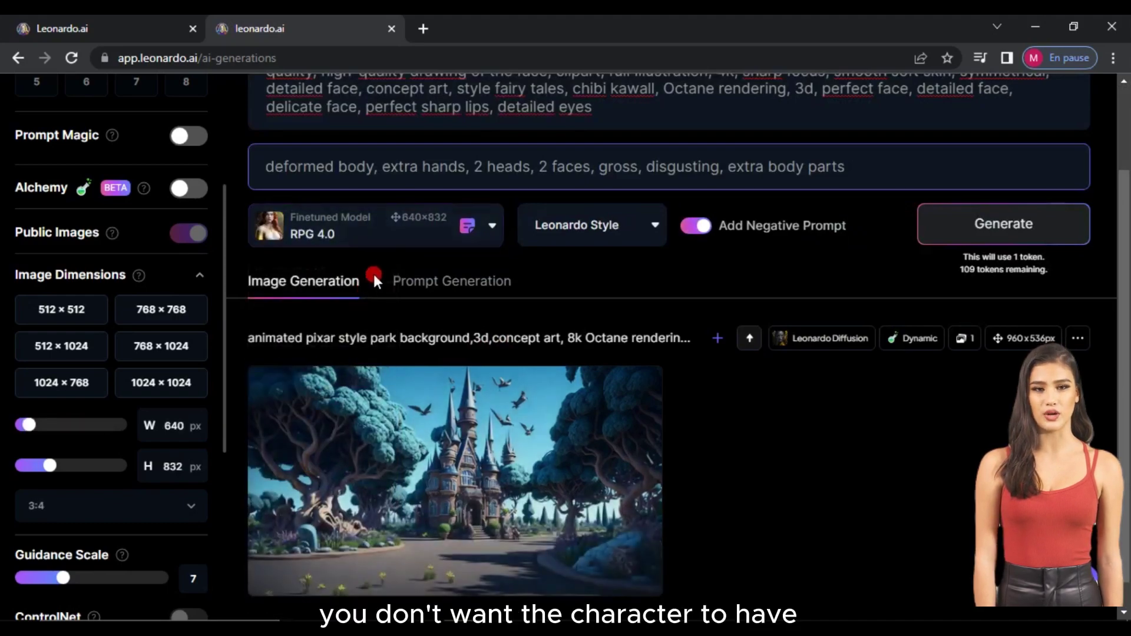
{"action": "scroll", "coordinate": [158, 483], "scroll_direction": "down", "scroll_amount": 1}
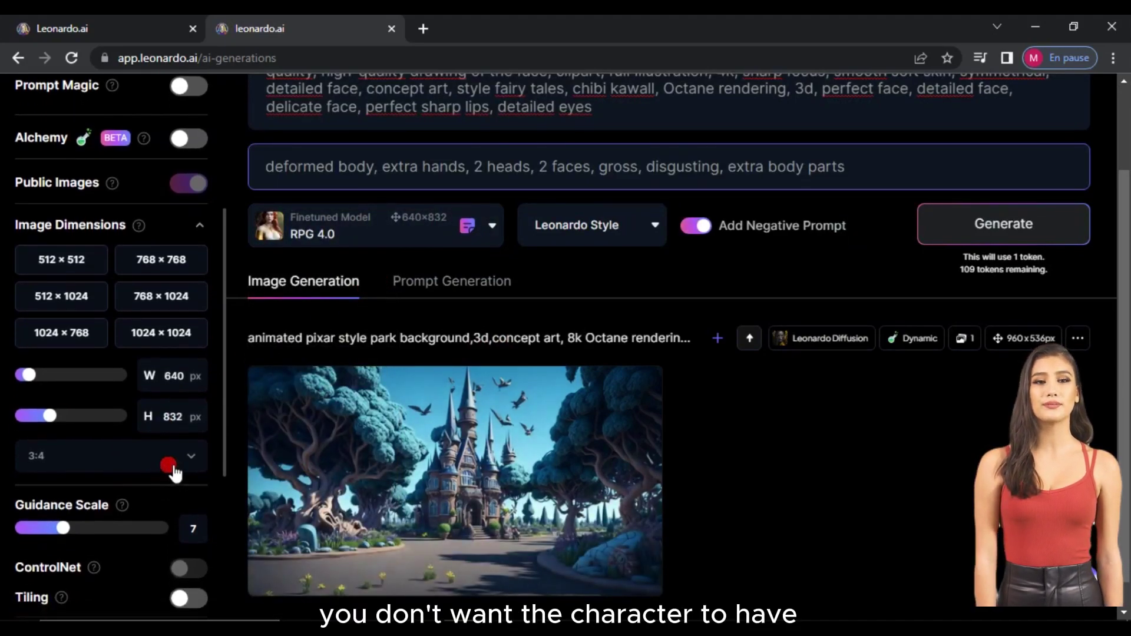
{"action": "left_click", "coordinate": [171, 458]}
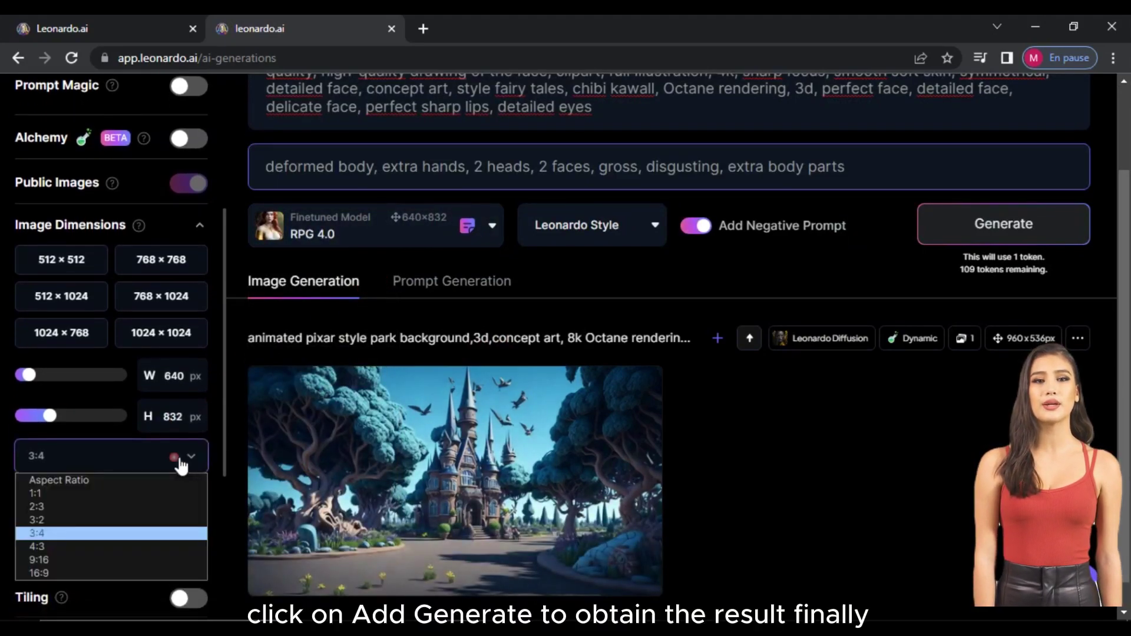
{"action": "left_click", "coordinate": [97, 493]}
{"action": "scroll", "coordinate": [118, 471], "scroll_direction": "up", "scroll_amount": 1}
{"action": "left_click", "coordinate": [989, 236]}
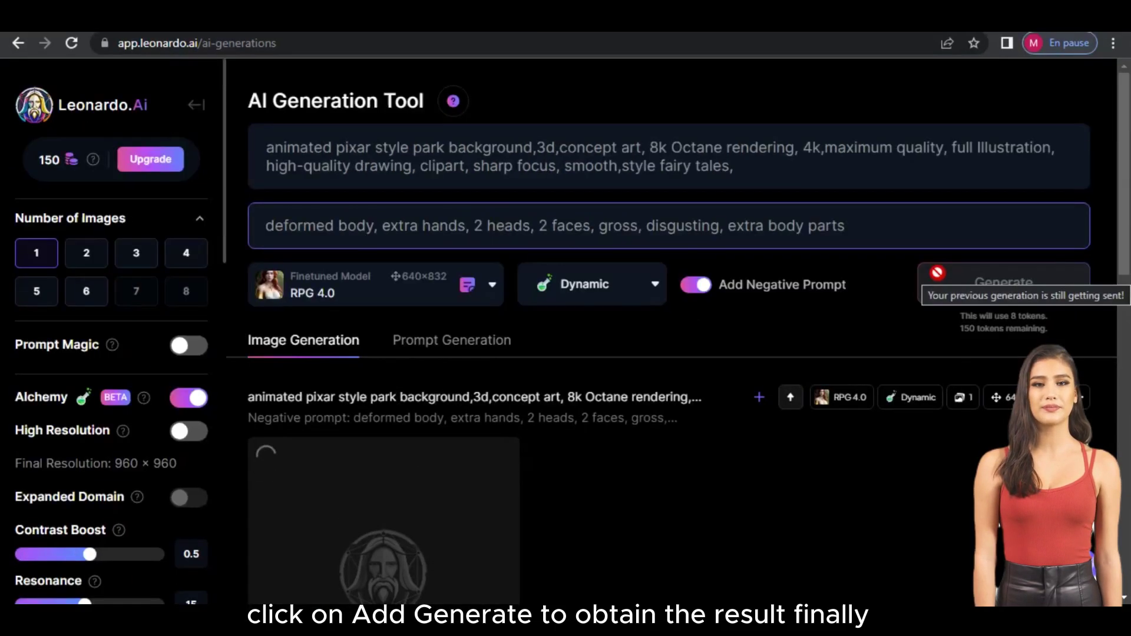
{"action": "scroll", "coordinate": [709, 473], "scroll_direction": "down", "scroll_amount": 2}
{"action": "scroll", "coordinate": [706, 474], "scroll_direction": "down", "scroll_amount": 3}
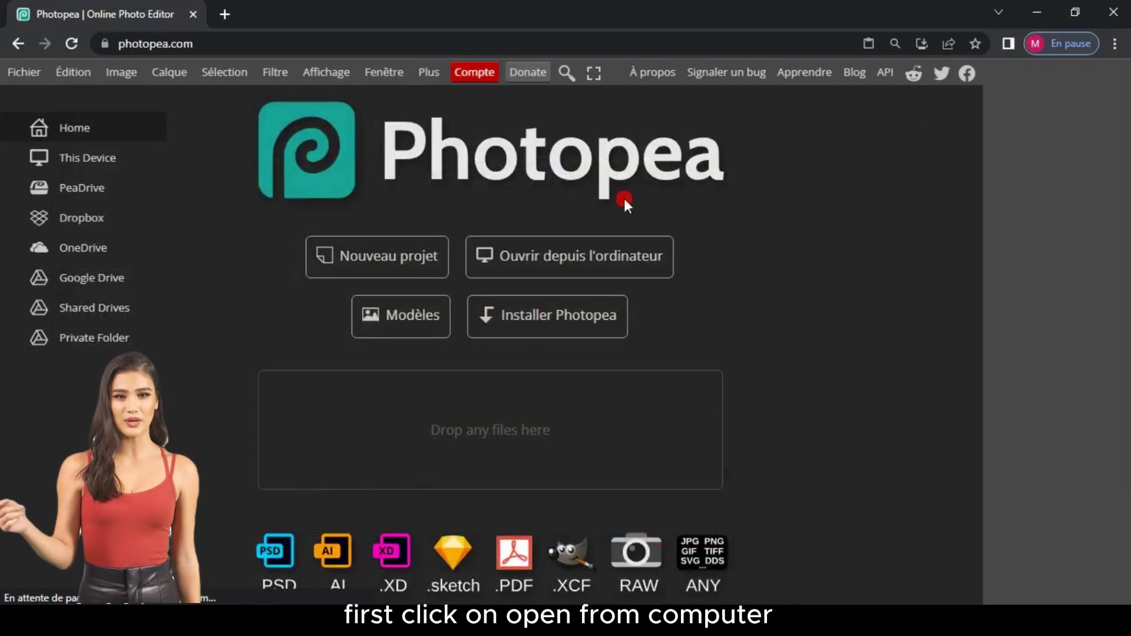
- Open the RPG_40 boy character JPG from Téléchargements in Photopea
{"action": "left_click", "coordinate": [573, 259]}
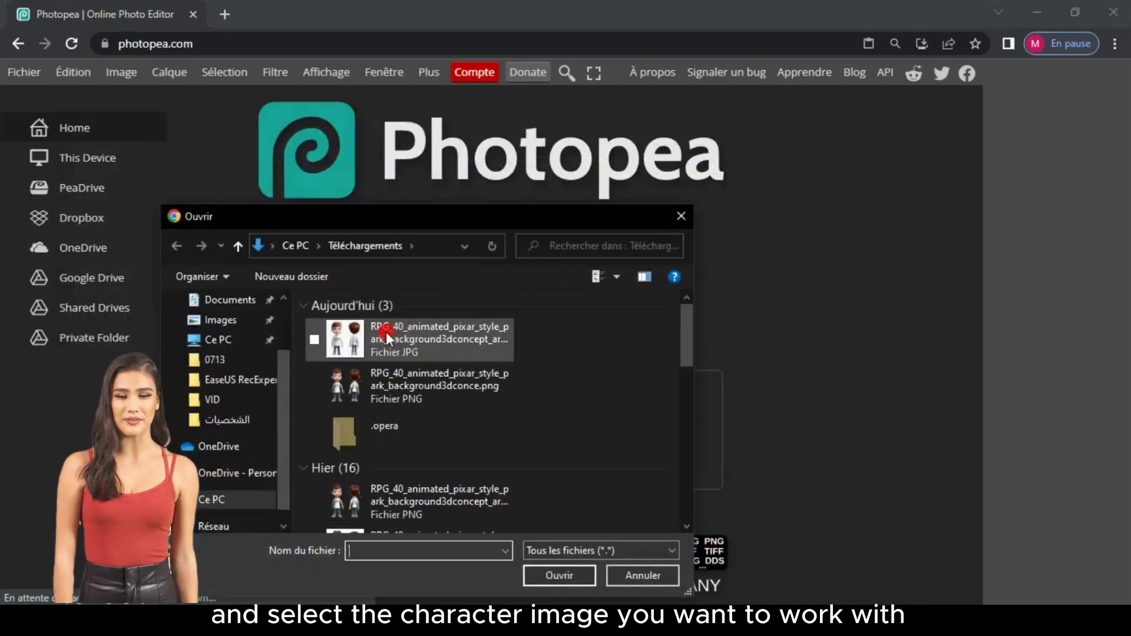
{"action": "left_click", "coordinate": [387, 346]}
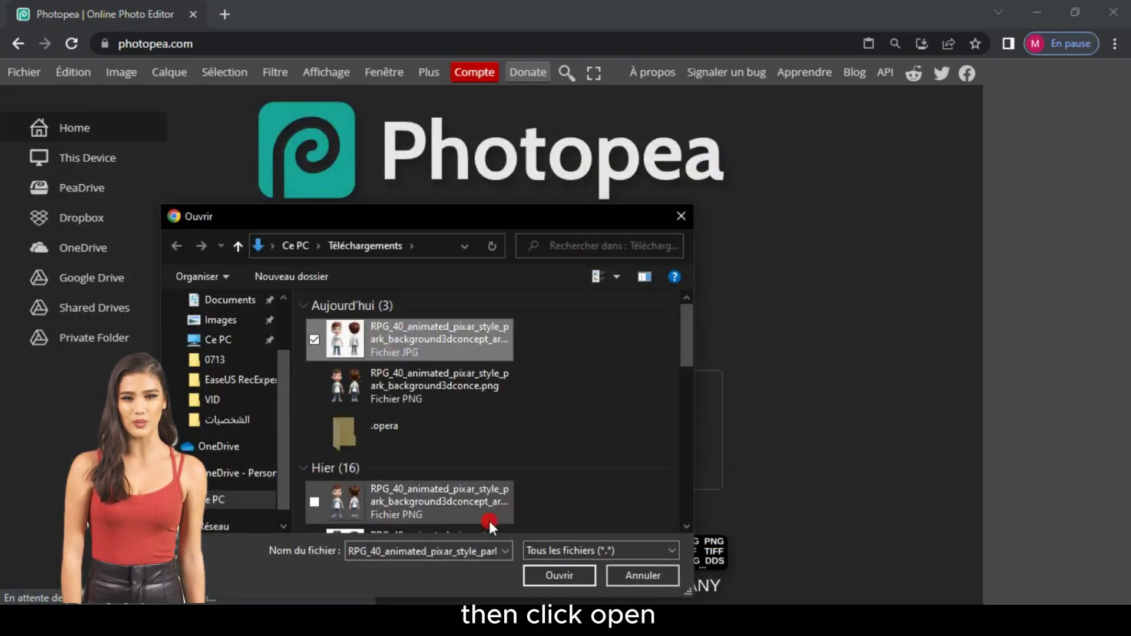
{"action": "left_click", "coordinate": [564, 571]}
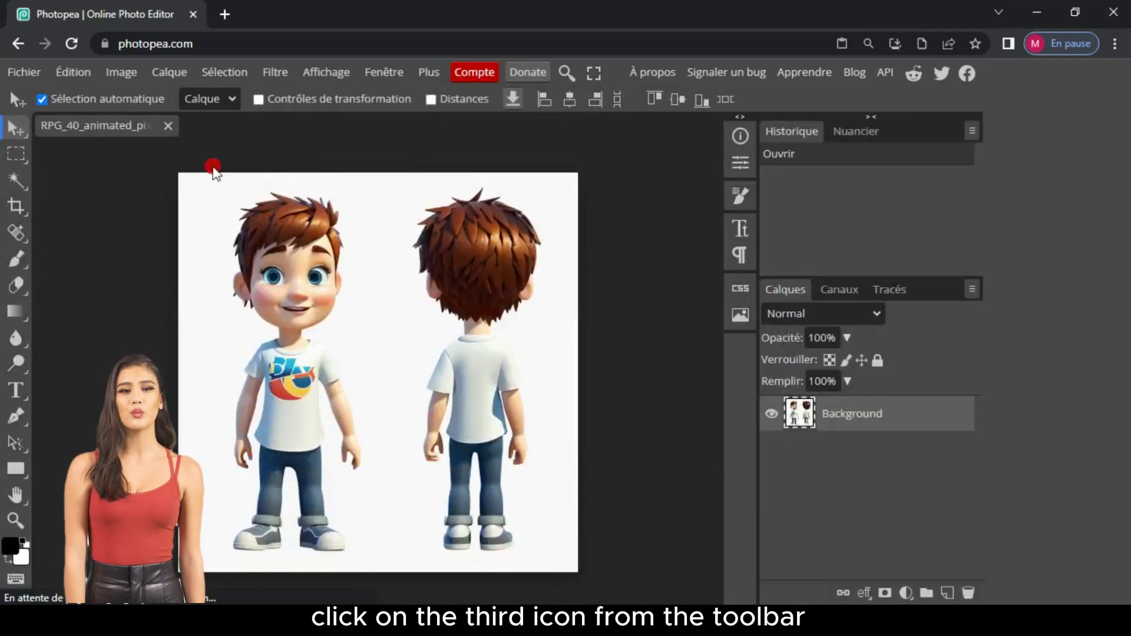
- Auto-select the two boys and move them from Background onto a new layer, Calque 1
{"action": "left_click", "coordinate": [16, 183]}
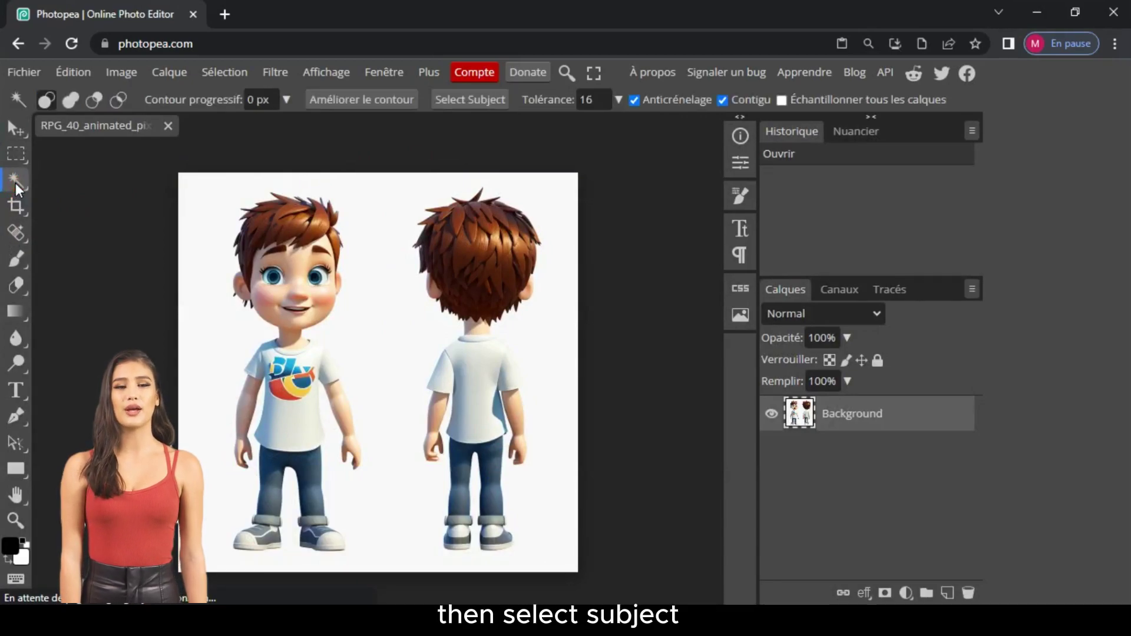
{"action": "left_click", "coordinate": [465, 98]}
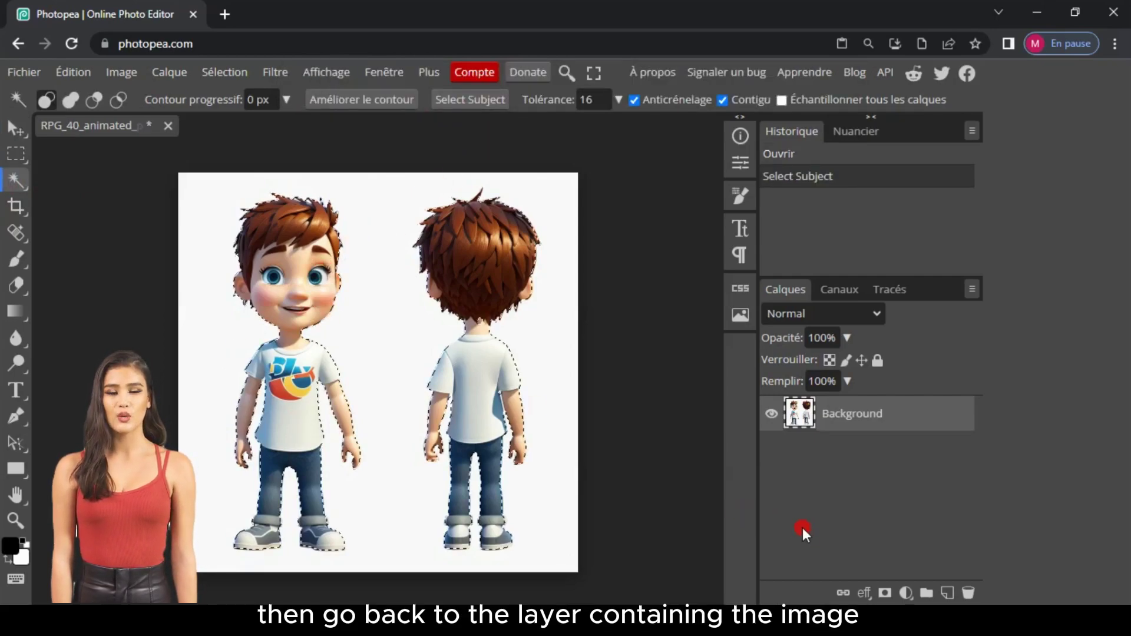
{"action": "left_click", "coordinate": [947, 593]}
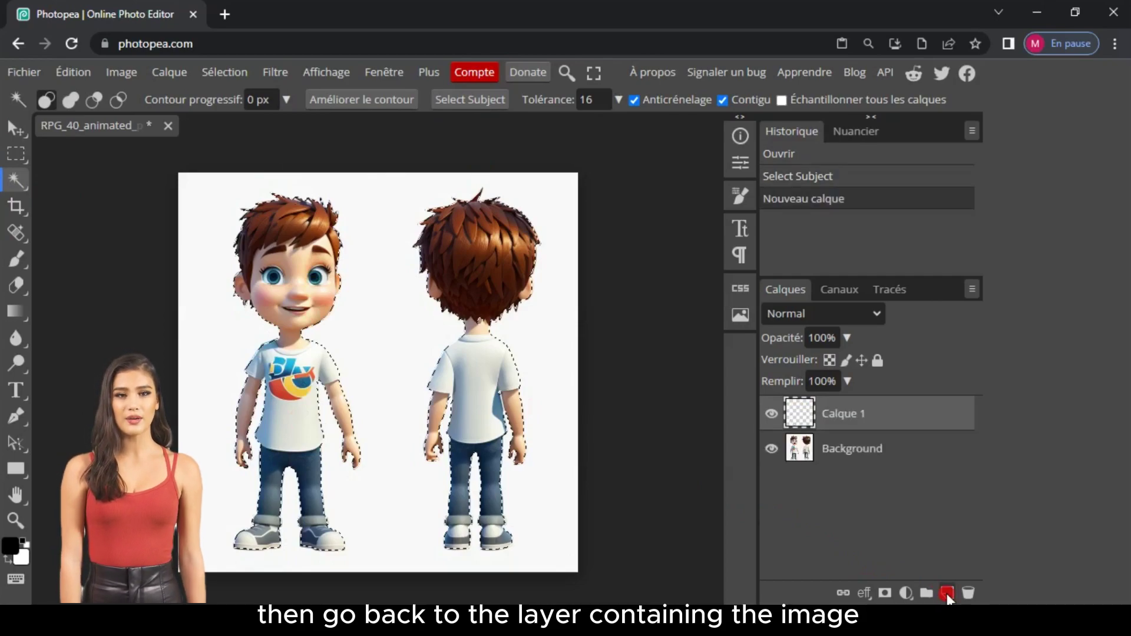
{"action": "left_click", "coordinate": [846, 450]}
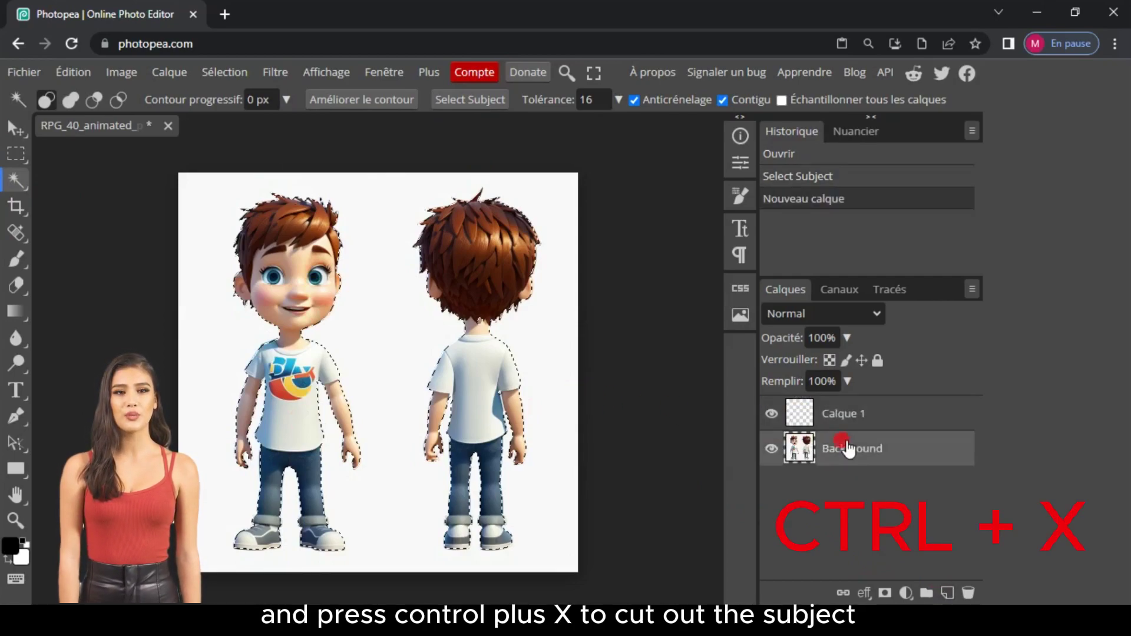
{"action": "key", "text": "ctrl+x"}
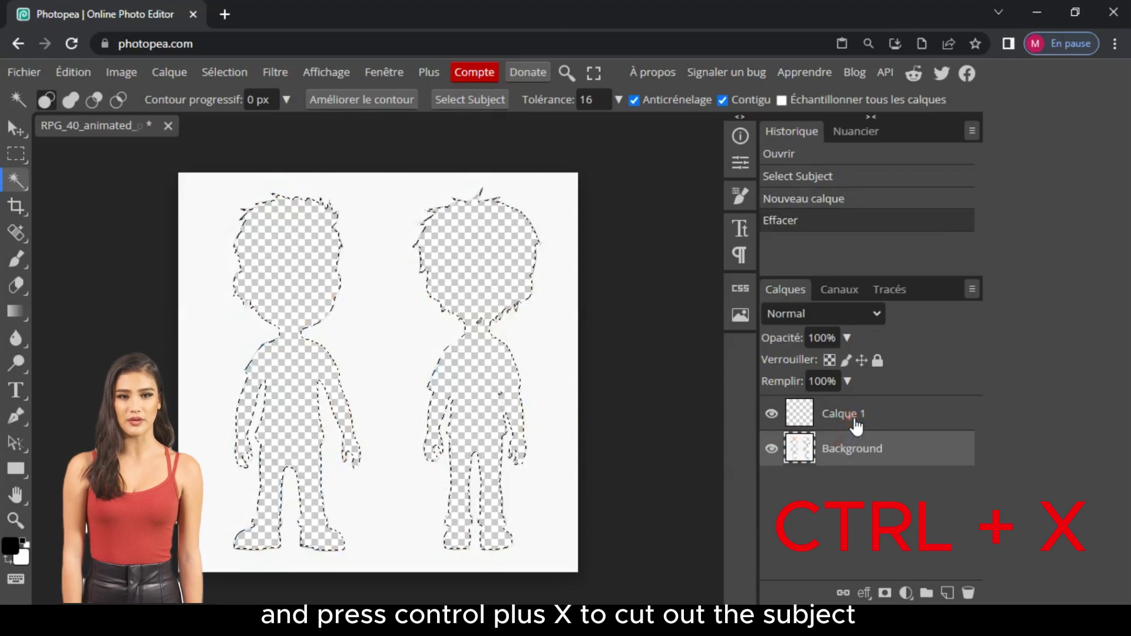
{"action": "left_click", "coordinate": [855, 421]}
{"action": "key", "text": "ctrl+v"}
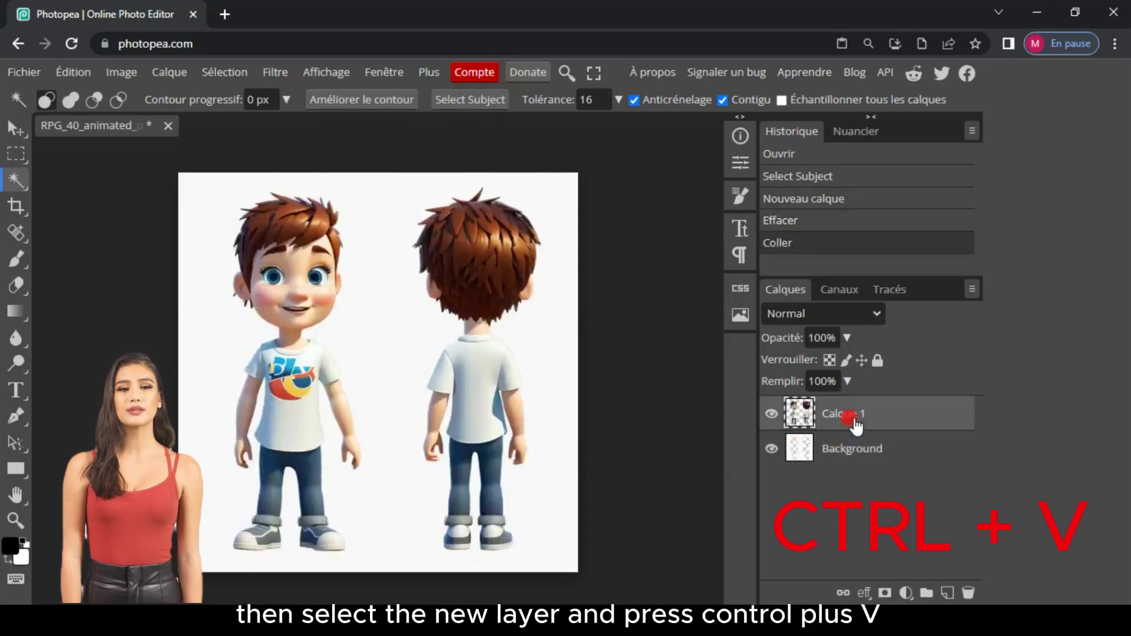
- Hide the Background layer, leaving transparency around the cut-out boys
{"action": "left_click", "coordinate": [771, 448]}
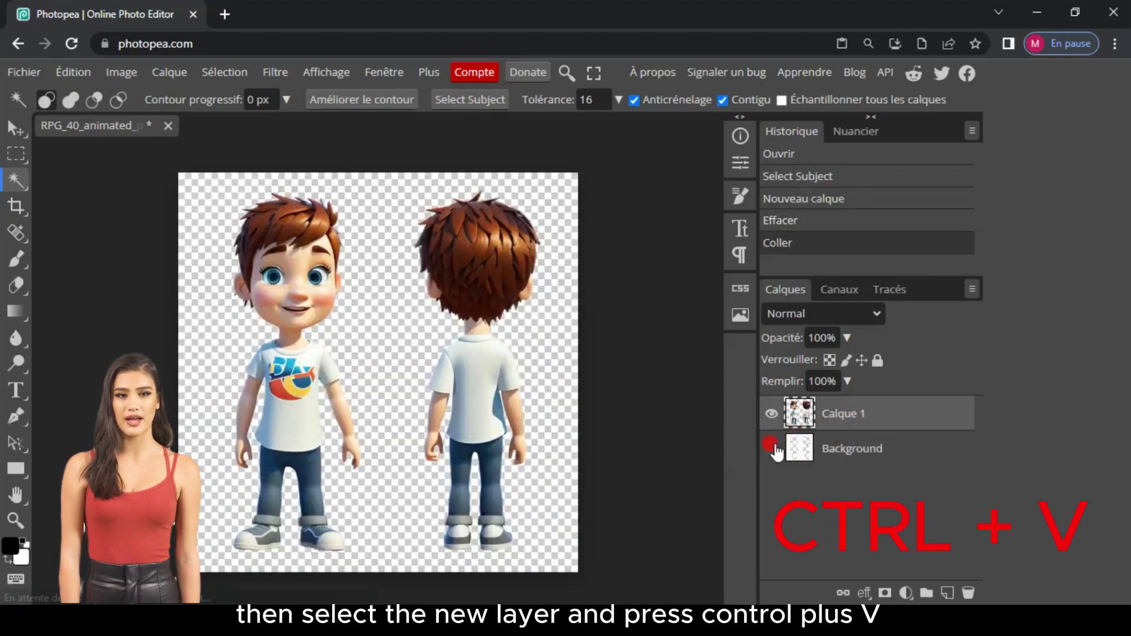
{"action": "left_click", "coordinate": [775, 446]}
{"action": "left_click", "coordinate": [775, 446]}
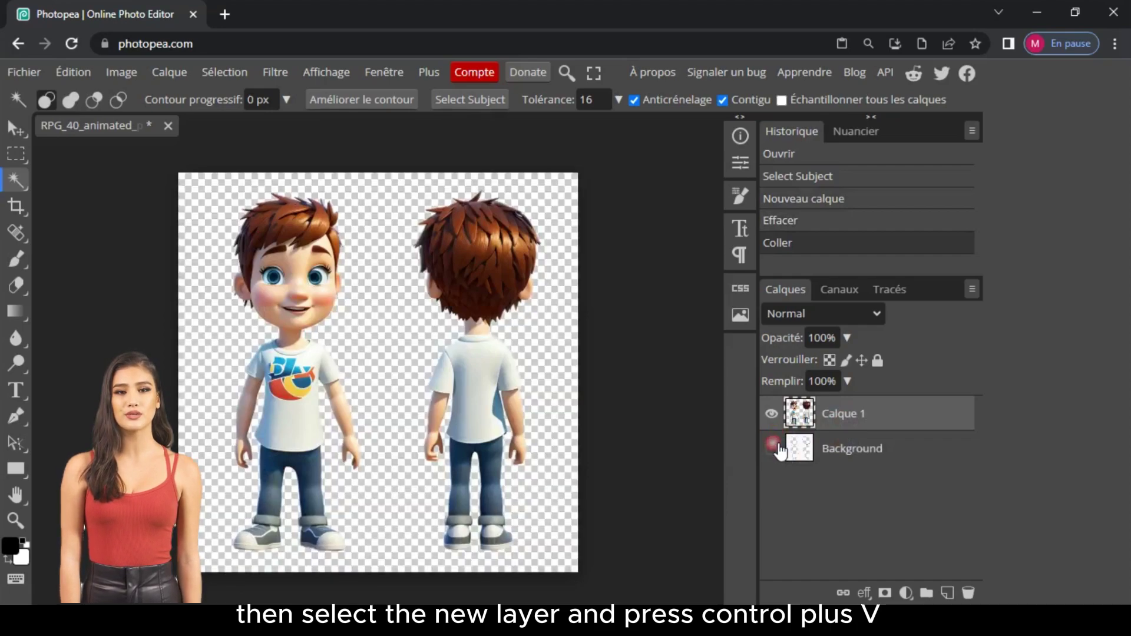
{"action": "left_click", "coordinate": [775, 446]}
{"action": "left_click", "coordinate": [775, 446]}
{"action": "left_click", "coordinate": [775, 447]}
{"action": "left_click", "coordinate": [776, 448]}
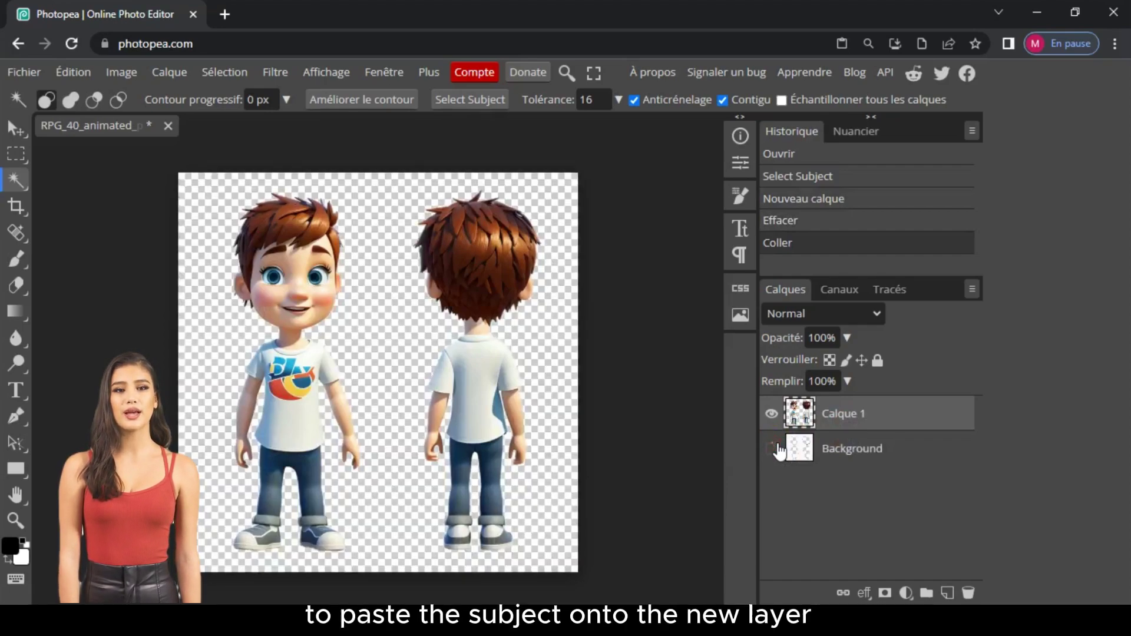
- Export the image as PNG via Fichier > Exporter en tant que and save it
{"action": "left_click", "coordinate": [35, 74]}
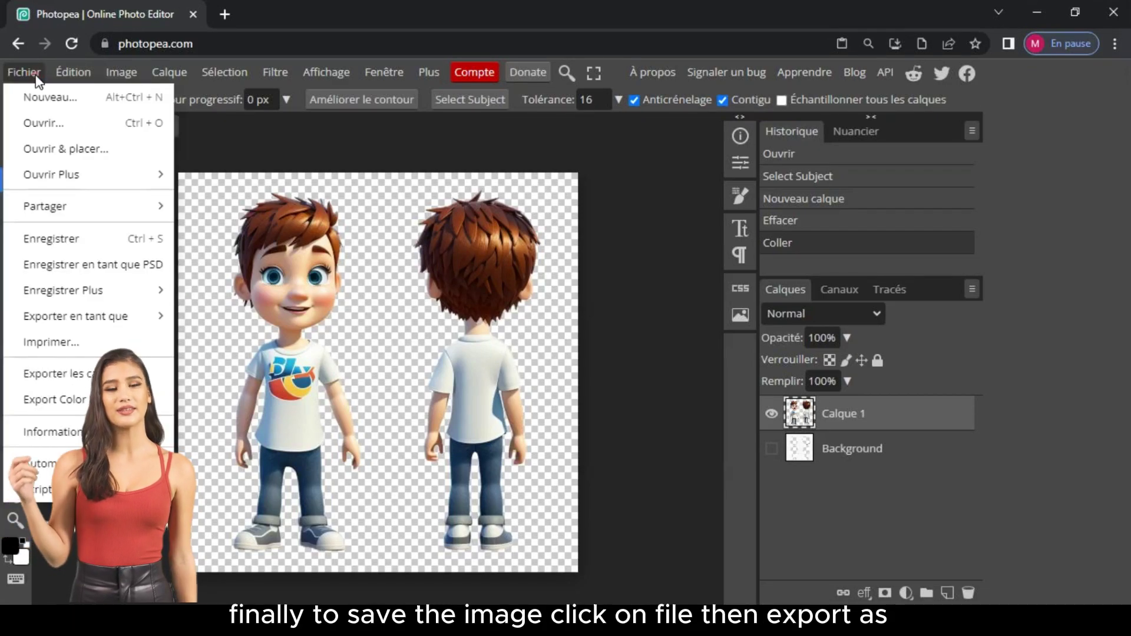
{"action": "mouse_move", "coordinate": [55, 212]}
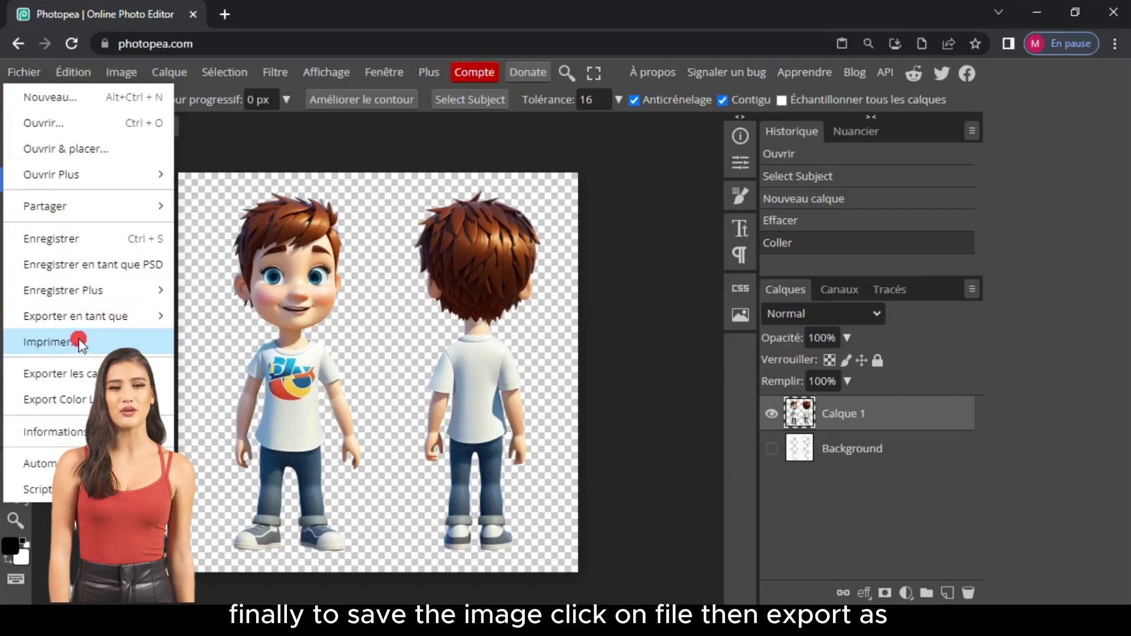
{"action": "mouse_move", "coordinate": [84, 327]}
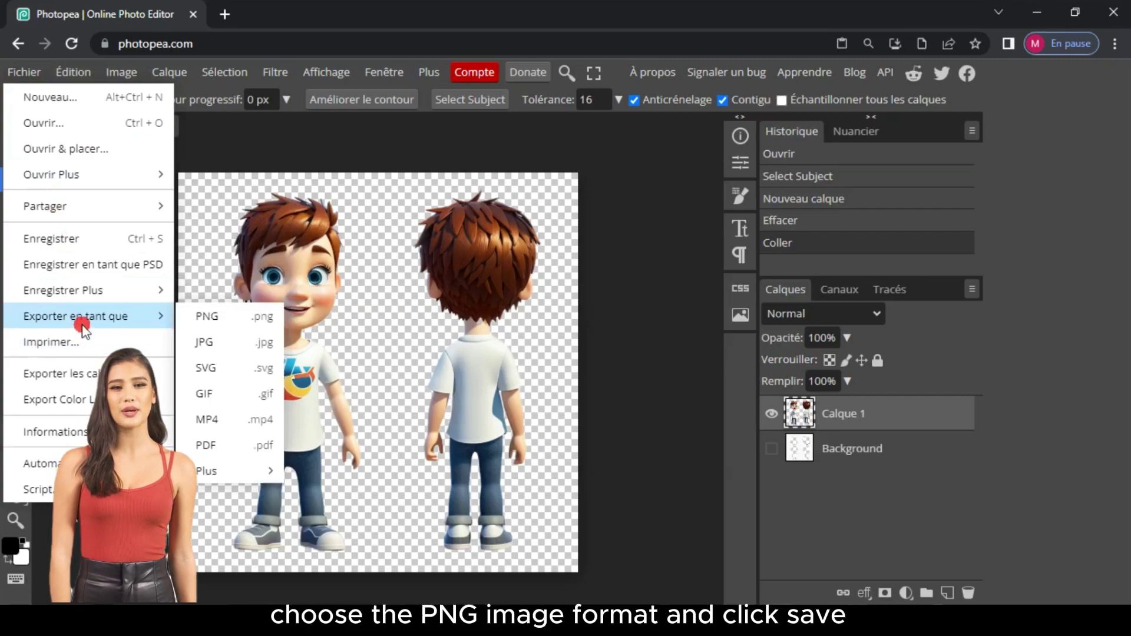
{"action": "left_click", "coordinate": [211, 319]}
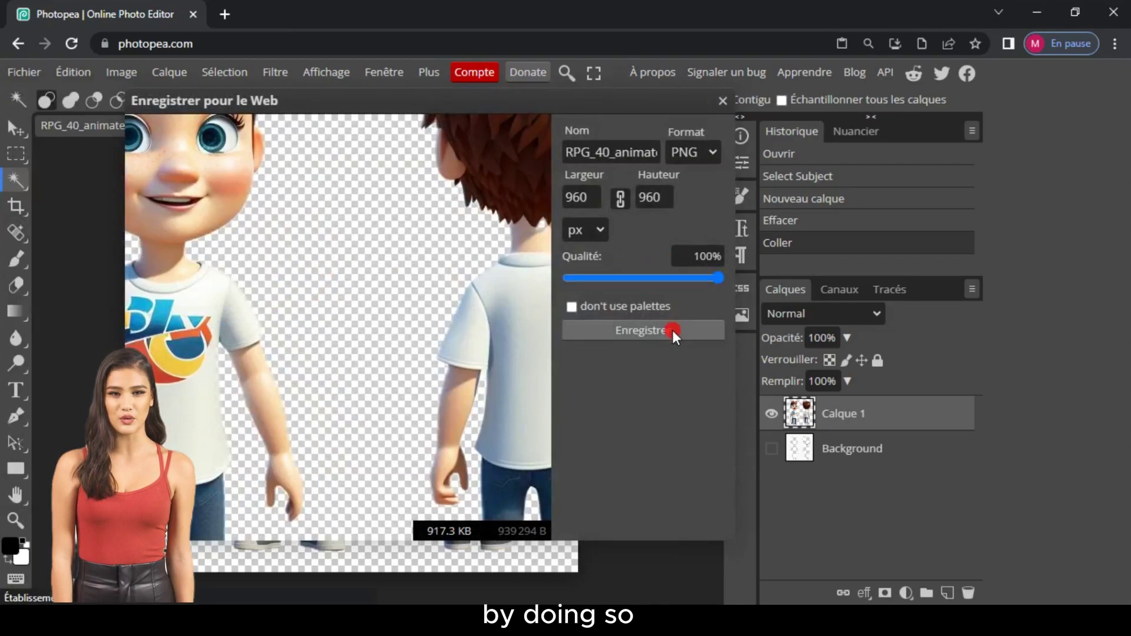
{"action": "left_click", "coordinate": [649, 331]}
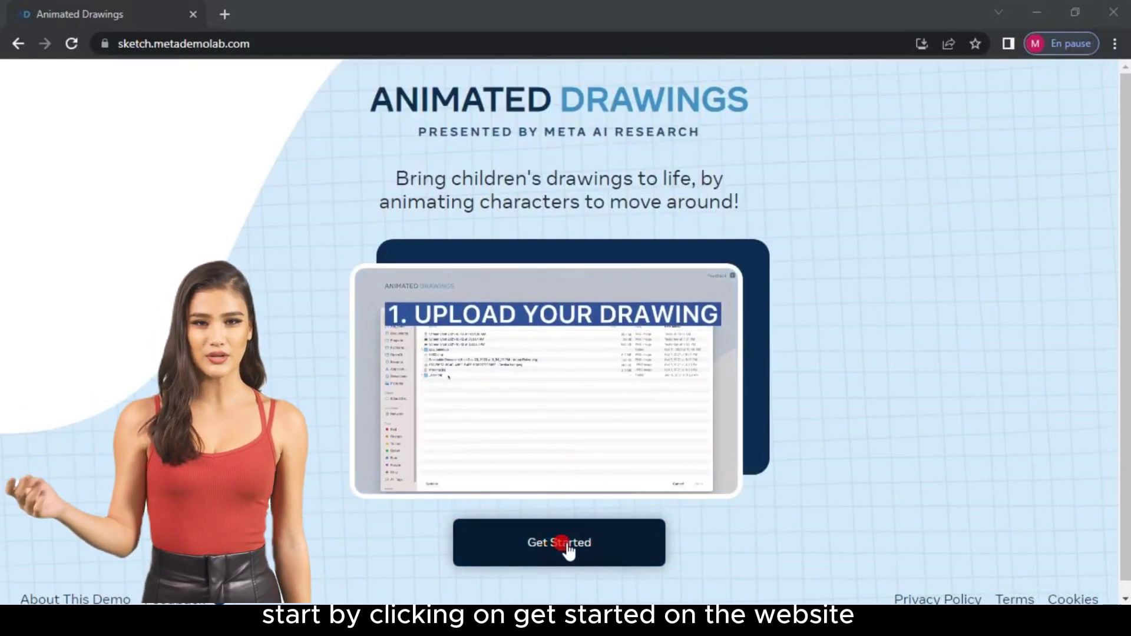
- Start Animated Drawings and upload the exported two-boy PNG
{"action": "left_click", "coordinate": [566, 547]}
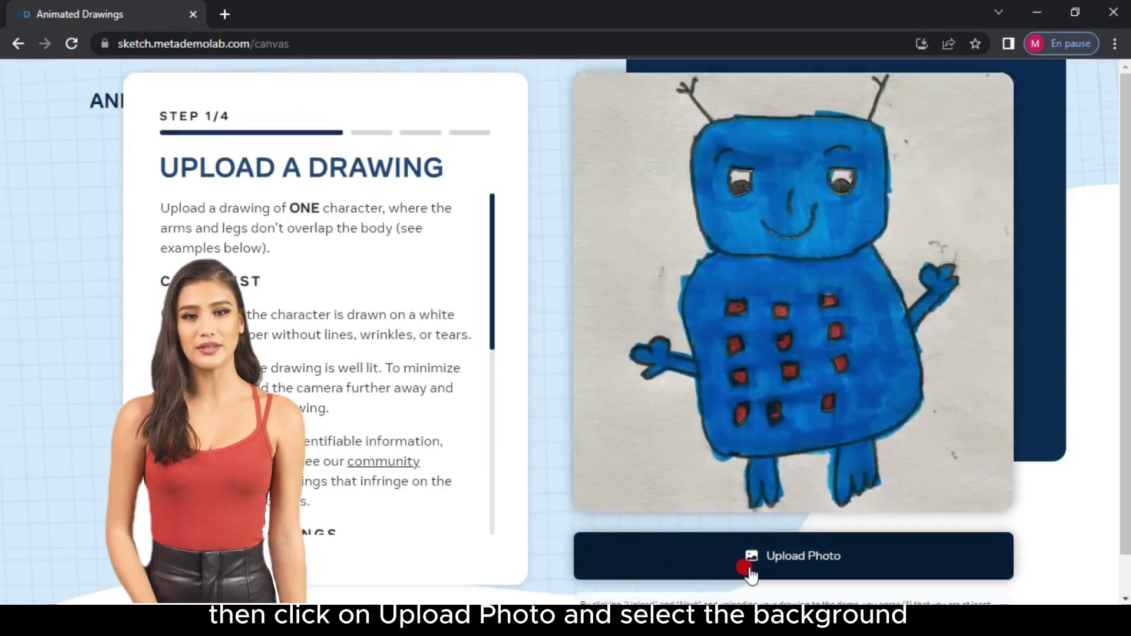
{"action": "left_click", "coordinate": [747, 575]}
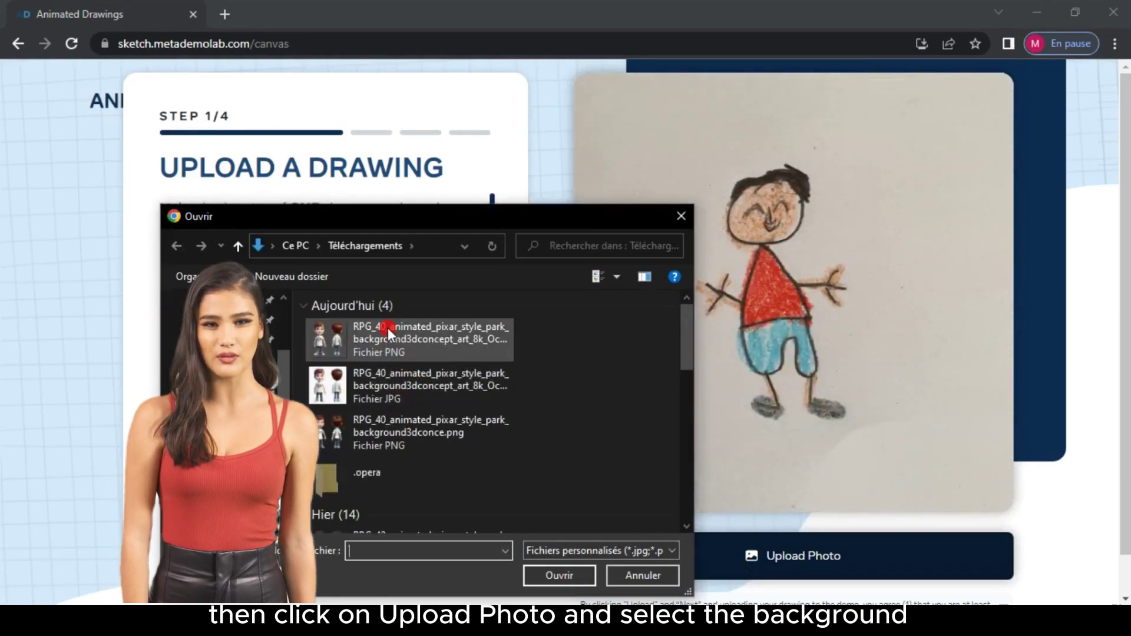
{"action": "left_click", "coordinate": [387, 338]}
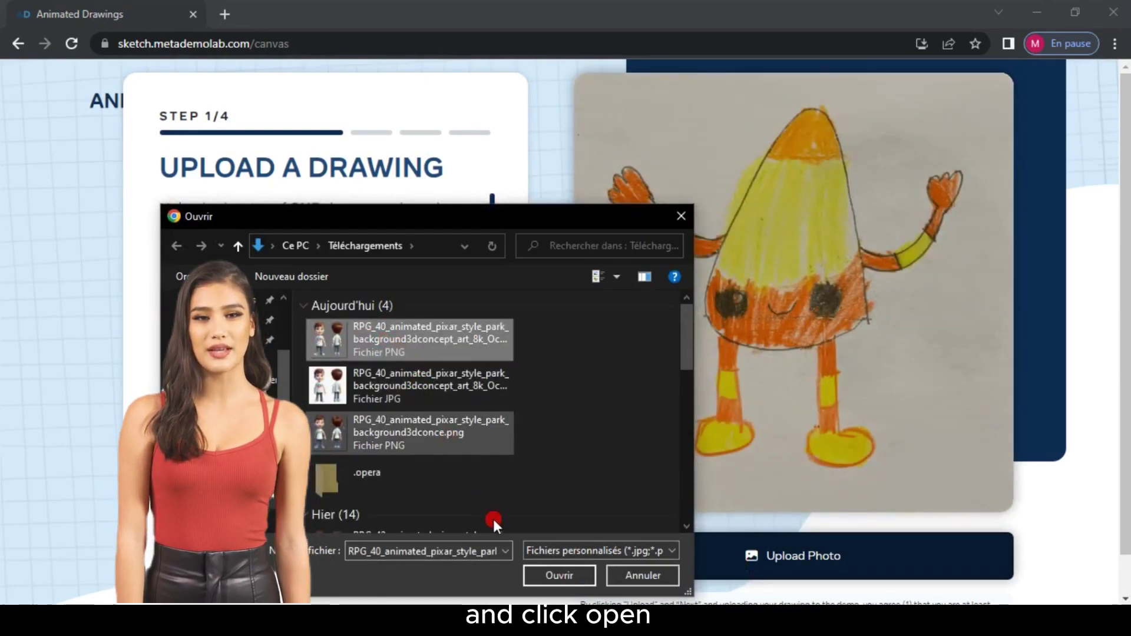
{"action": "left_click", "coordinate": [549, 574]}
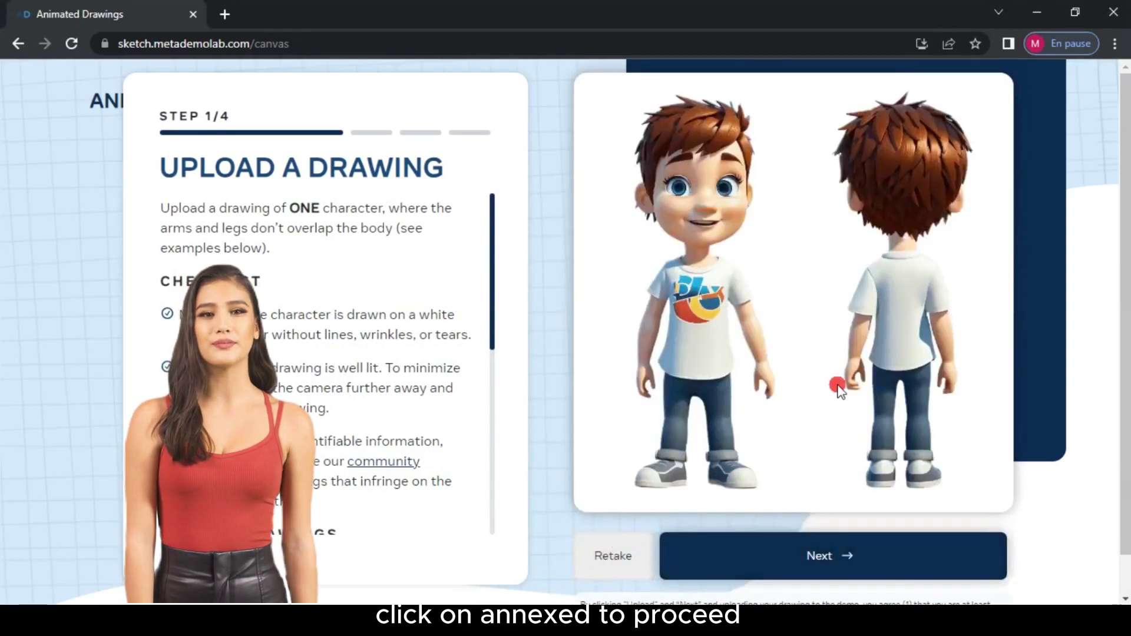
{"action": "left_click", "coordinate": [858, 555]}
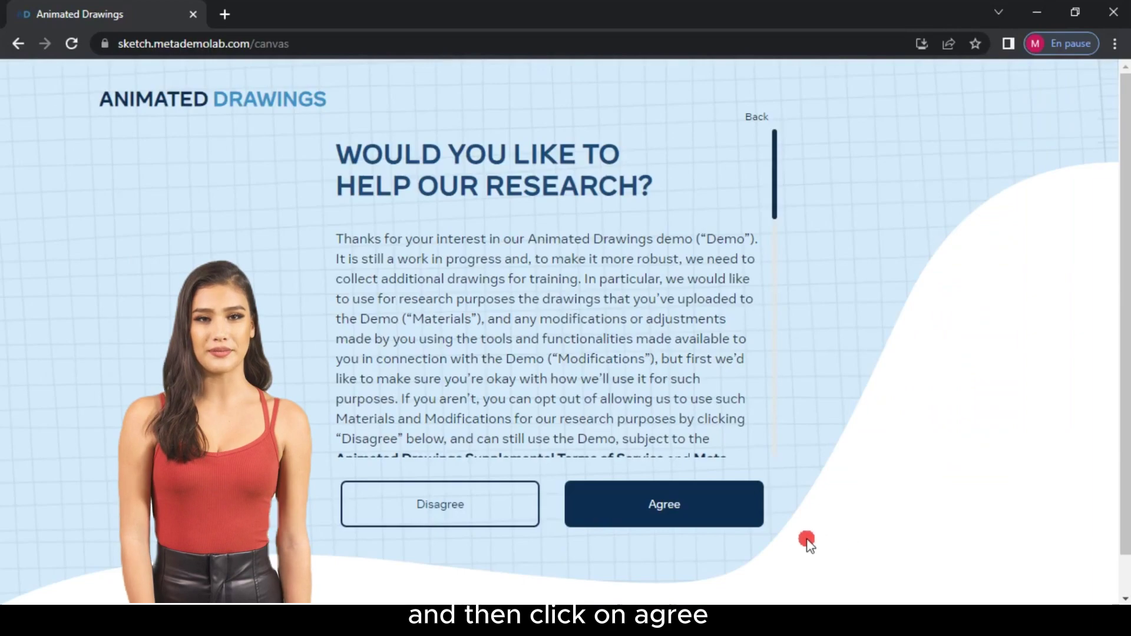
- Accept the terms and shrink the character box to only the front-facing boy
{"action": "left_click", "coordinate": [702, 510]}
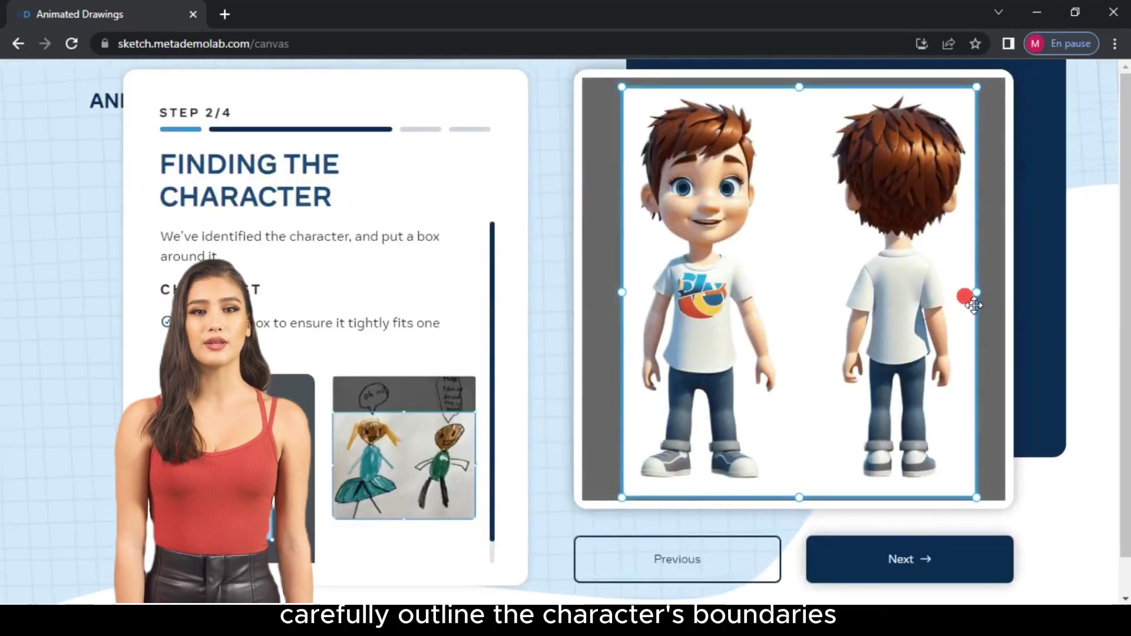
{"action": "left_click_drag", "start_coordinate": [978, 295], "coordinate": [785, 294]}
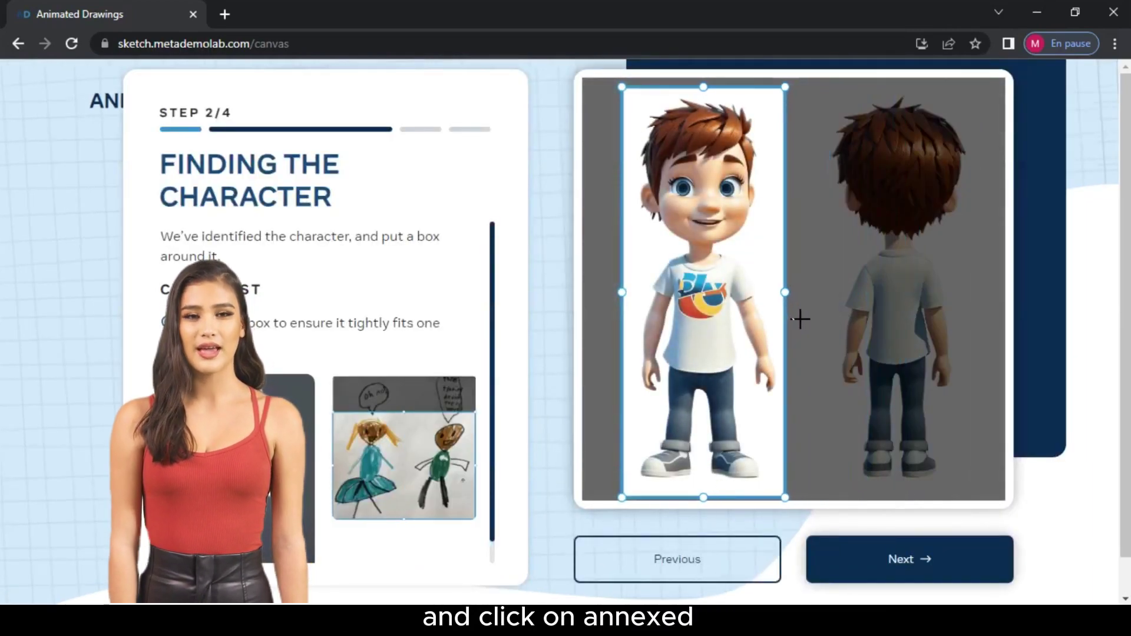
{"action": "left_click", "coordinate": [919, 571]}
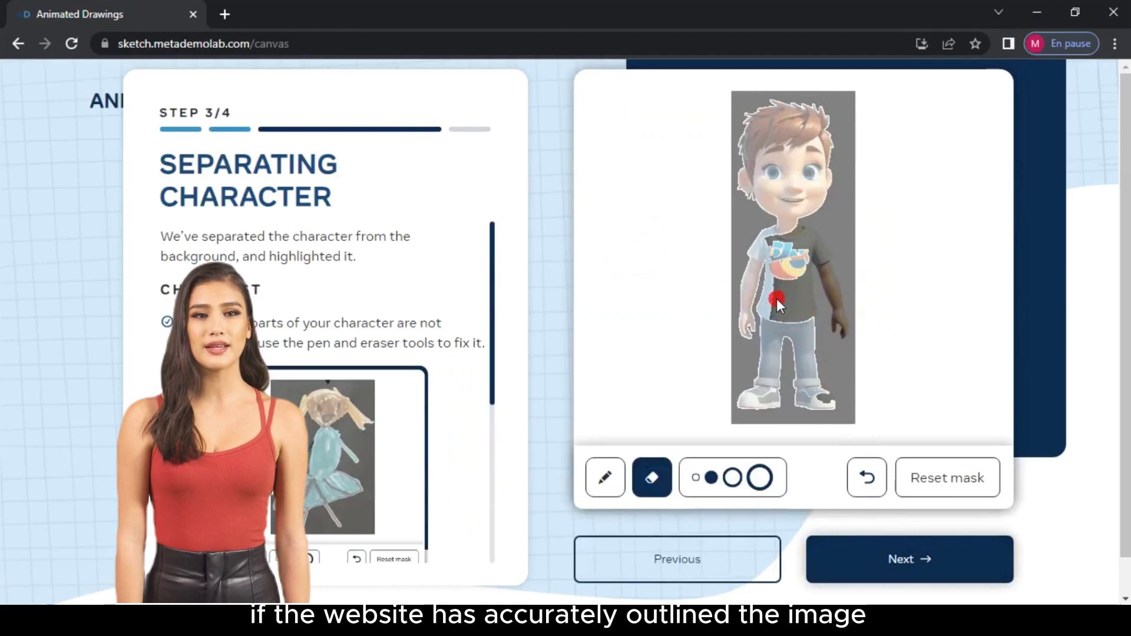
- Paint the boy's dark right arm, shirt gap and shoe areas into the mask with the pen tool
{"action": "left_click", "coordinate": [605, 480]}
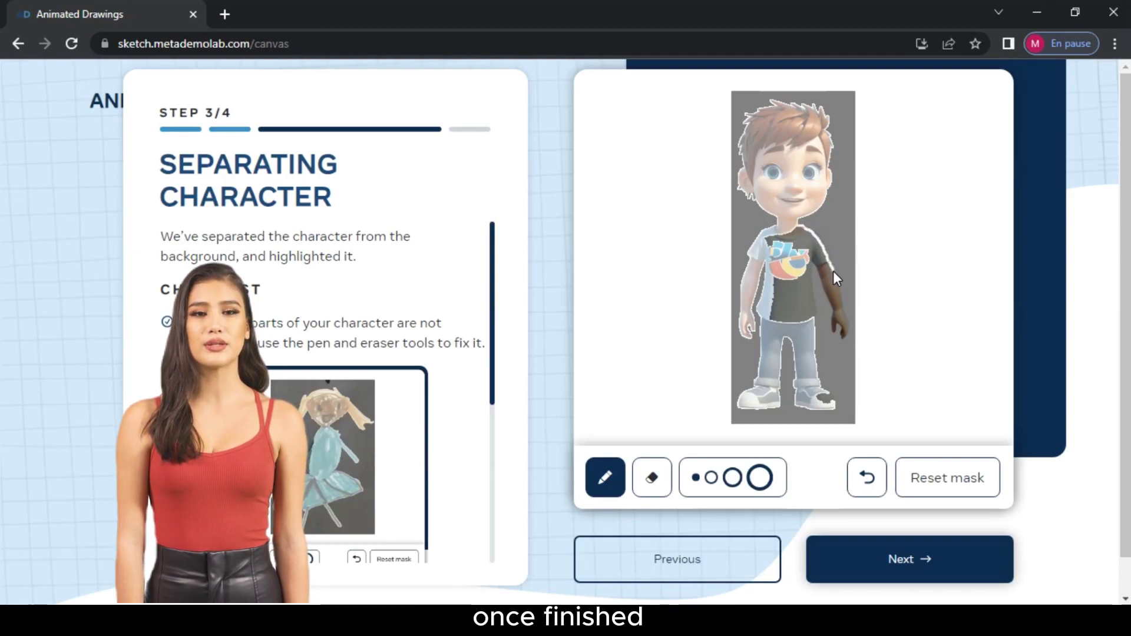
{"action": "left_click_drag", "start_coordinate": [833, 271], "coordinate": [843, 334]}
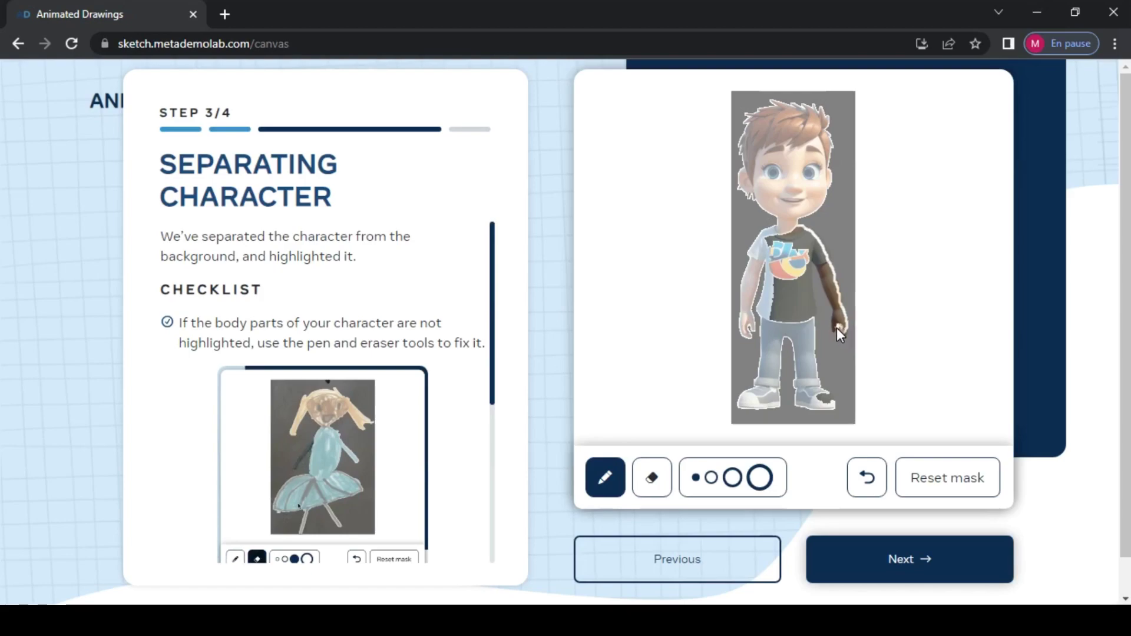
{"action": "left_click", "coordinate": [836, 321]}
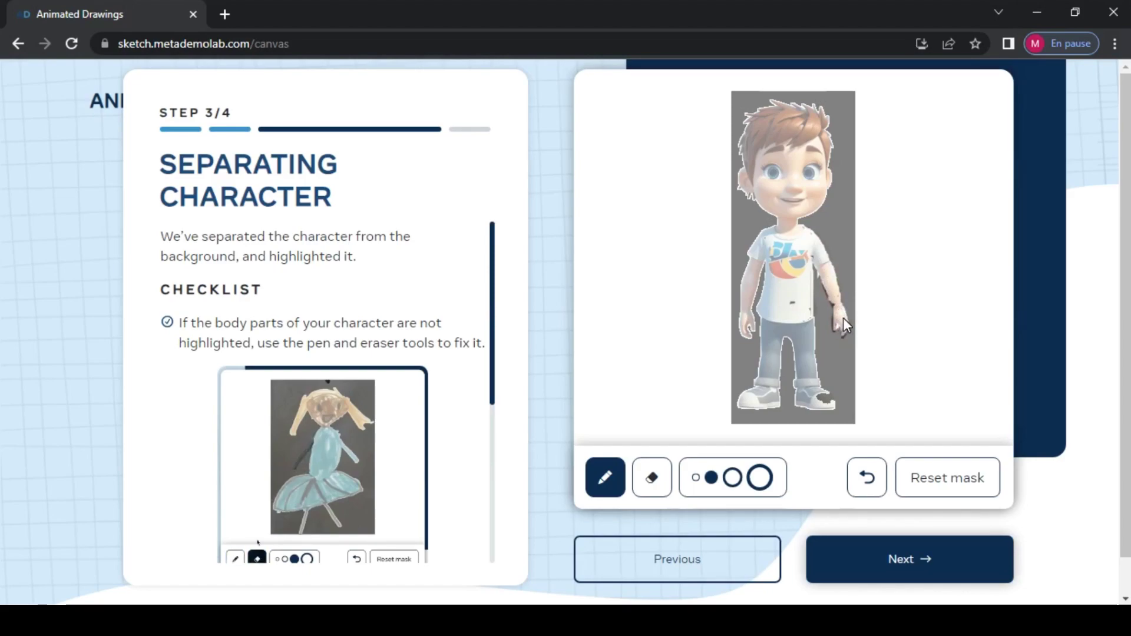
{"action": "left_click", "coordinate": [798, 268]}
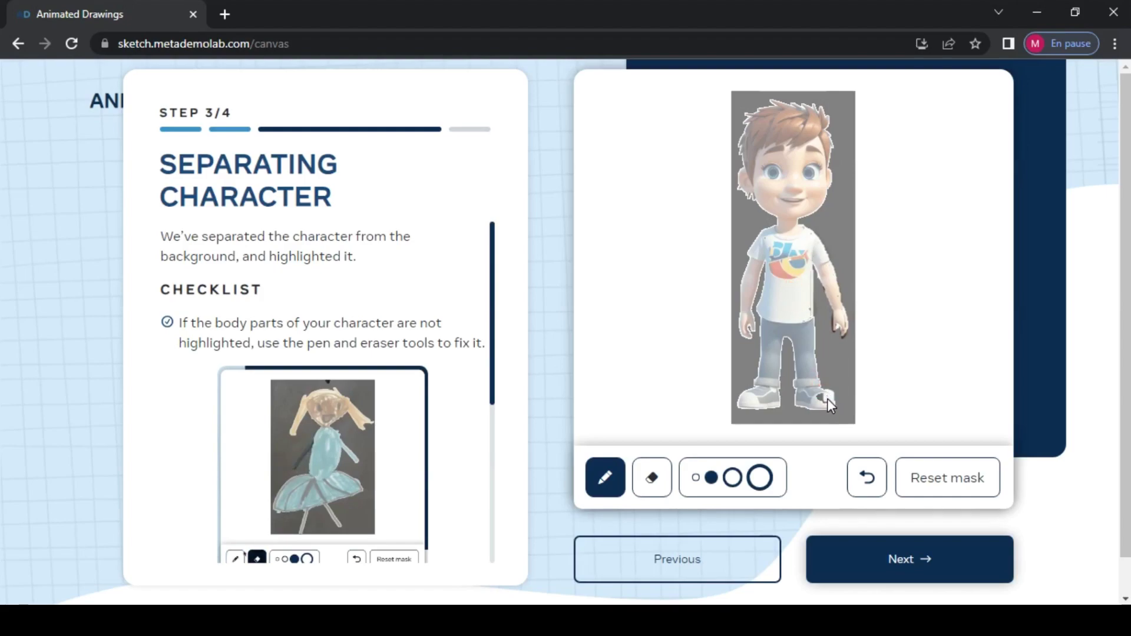
{"action": "left_click", "coordinate": [869, 397]}
{"action": "left_click", "coordinate": [901, 563]}
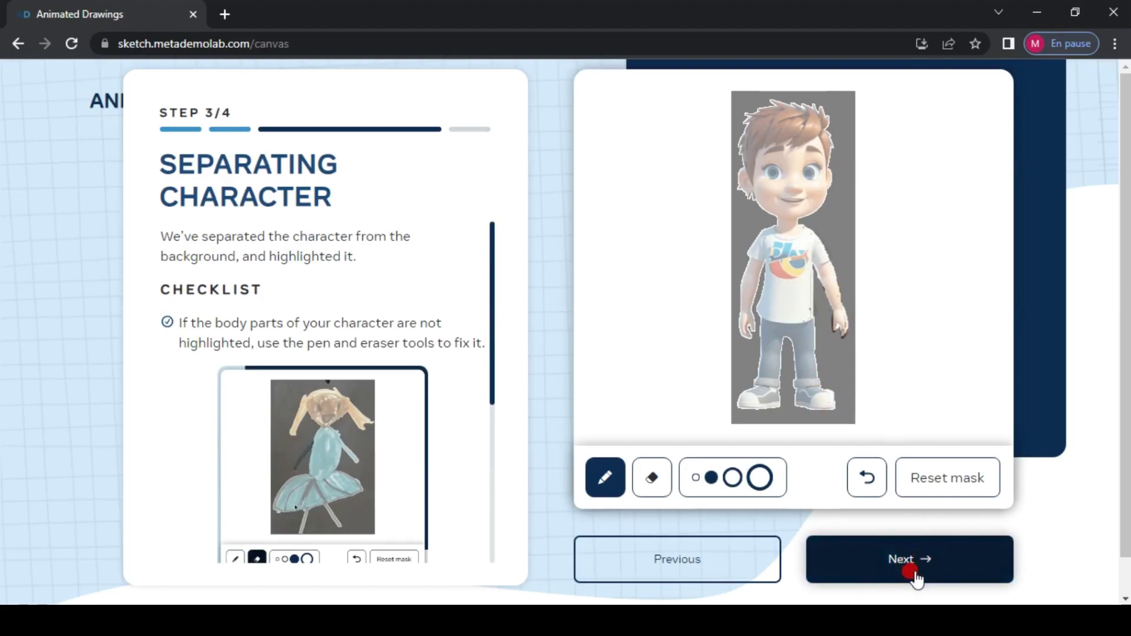
{"action": "left_click", "coordinate": [932, 566]}
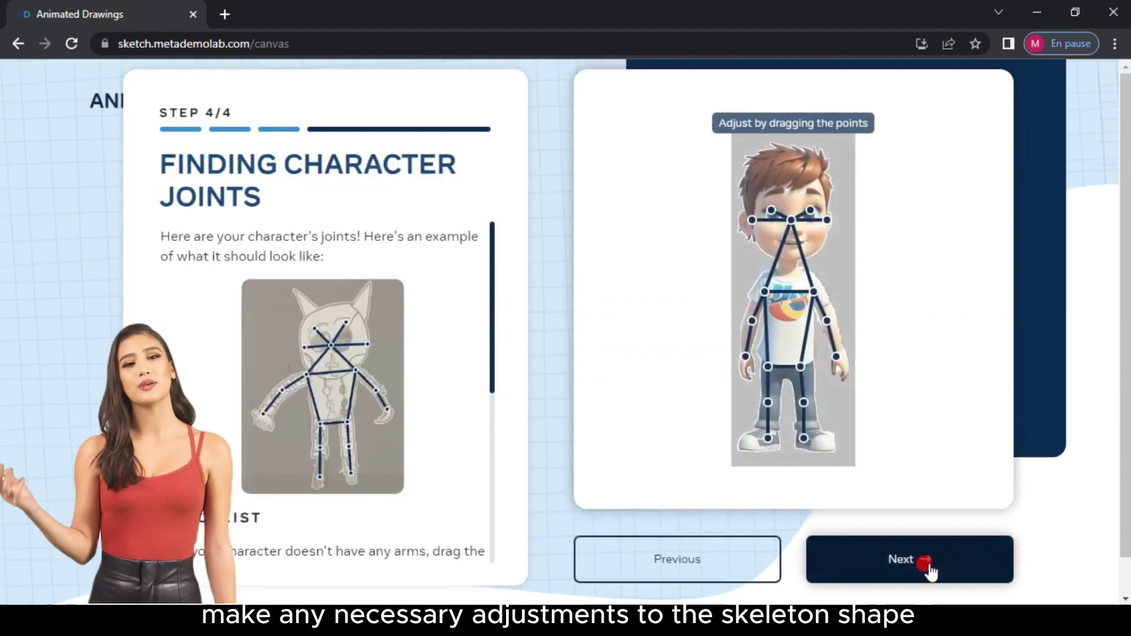
- Accept the detected joint skeleton on step 4 of 4
{"action": "left_click", "coordinate": [928, 566]}
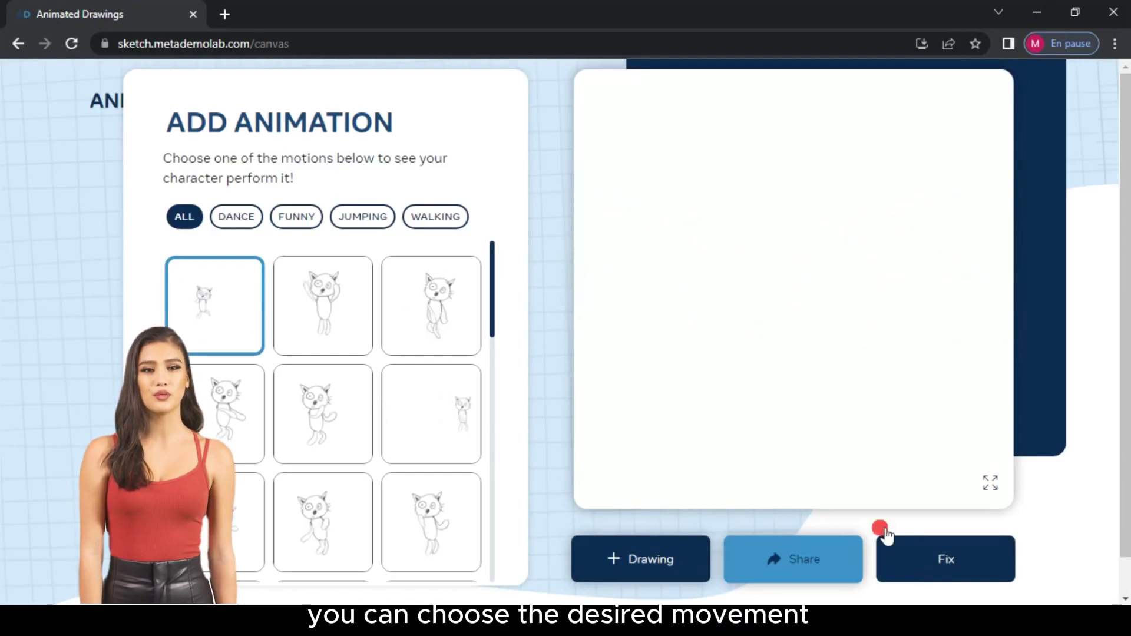
- Apply the second motion in the Add Animation grid to the boy
{"action": "left_click", "coordinate": [339, 297]}
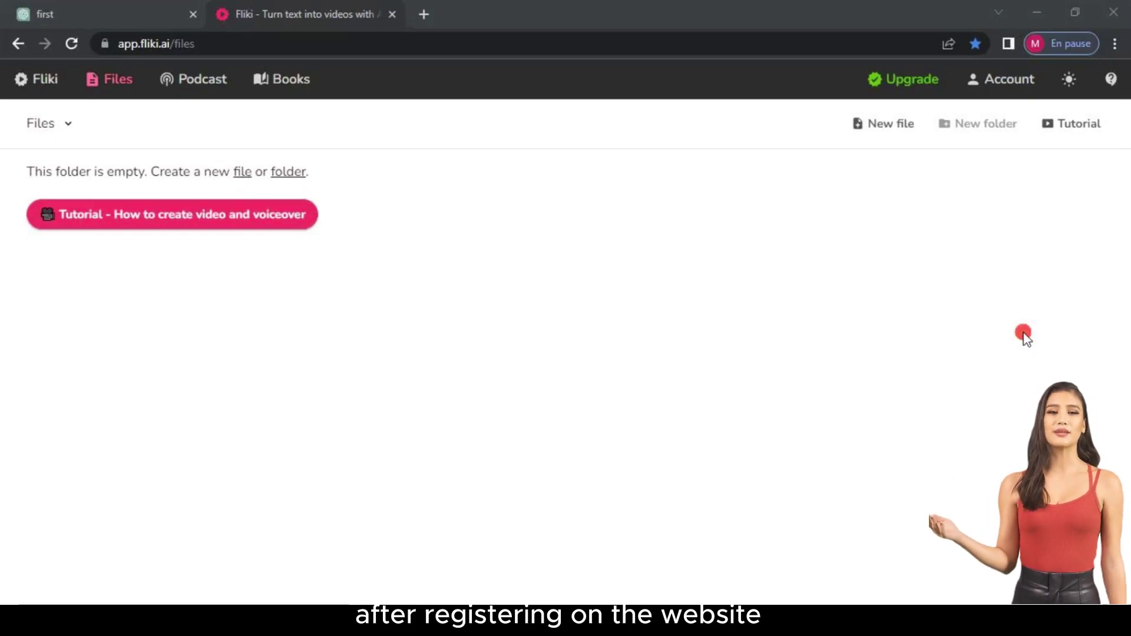
- Create a new audio-only Fliki file named B and delete its Background Audio layer
{"action": "left_click", "coordinate": [879, 126]}
{"action": "left_click", "coordinate": [675, 182]}
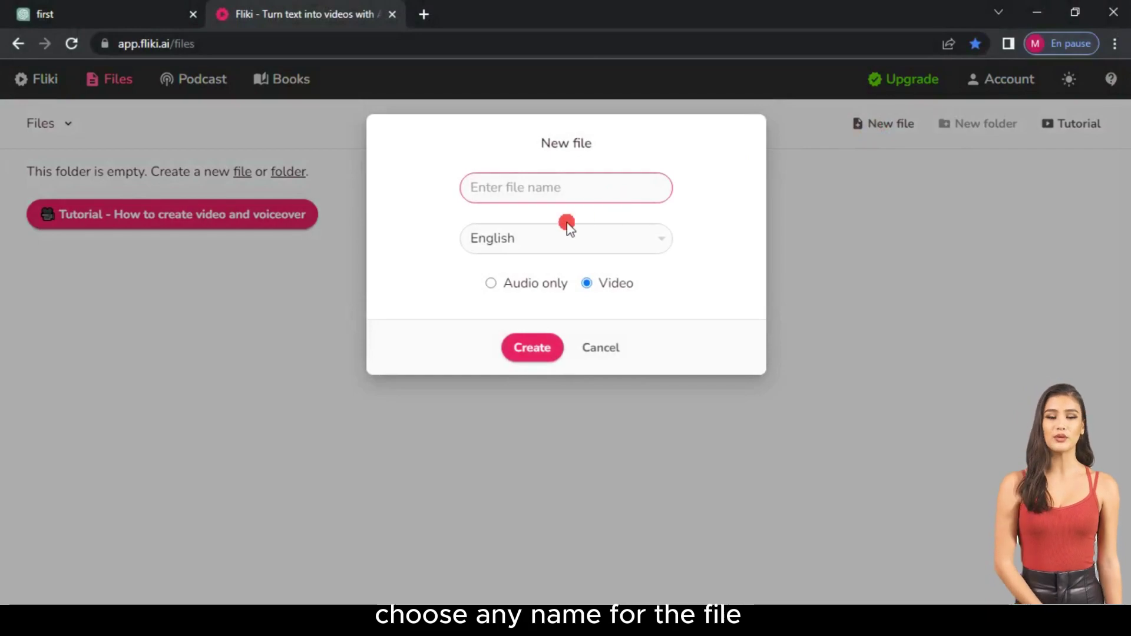
{"action": "left_click", "coordinate": [492, 285]}
{"action": "left_click", "coordinate": [526, 350]}
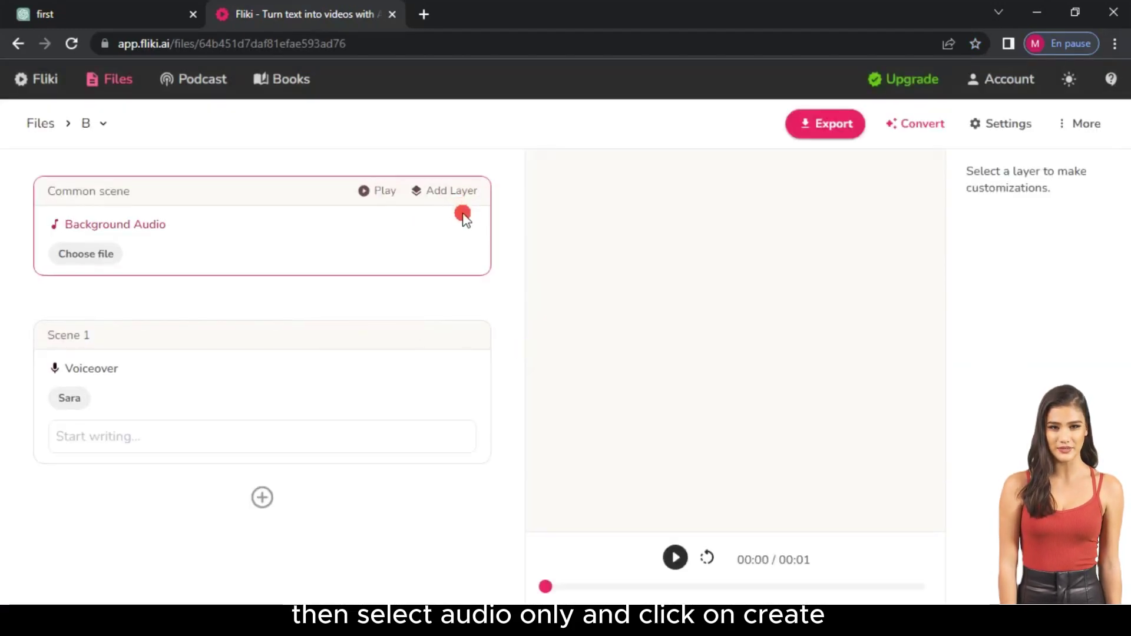
{"action": "left_click", "coordinate": [463, 229]}
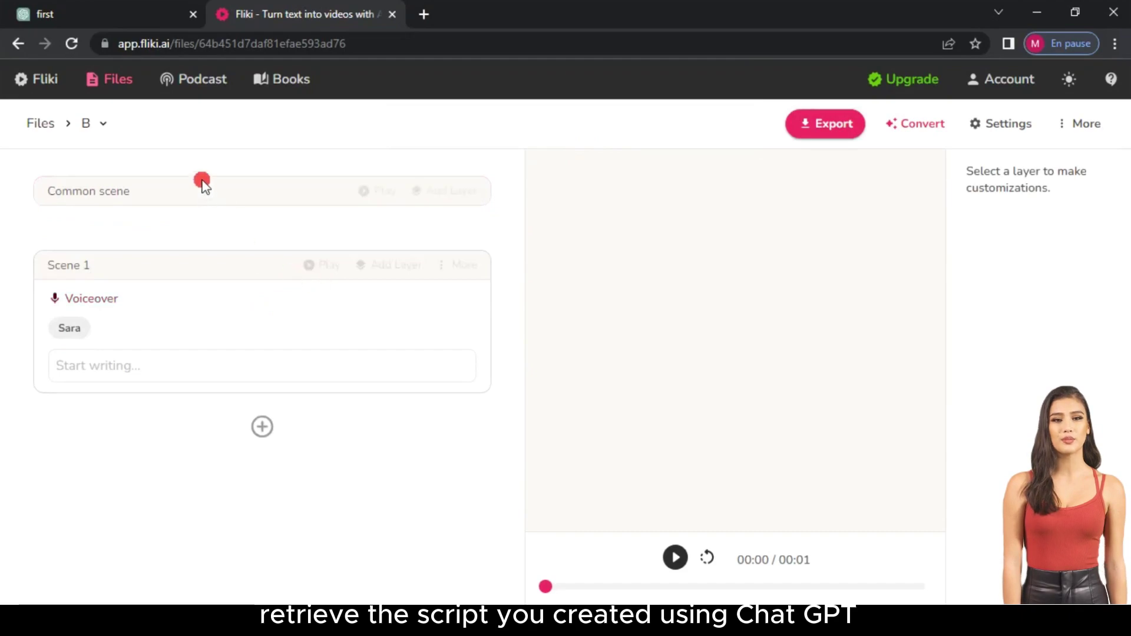
- In ChatGPT, select the park story message about Cammy finding her brothers for copying
{"action": "left_click", "coordinate": [101, 14]}
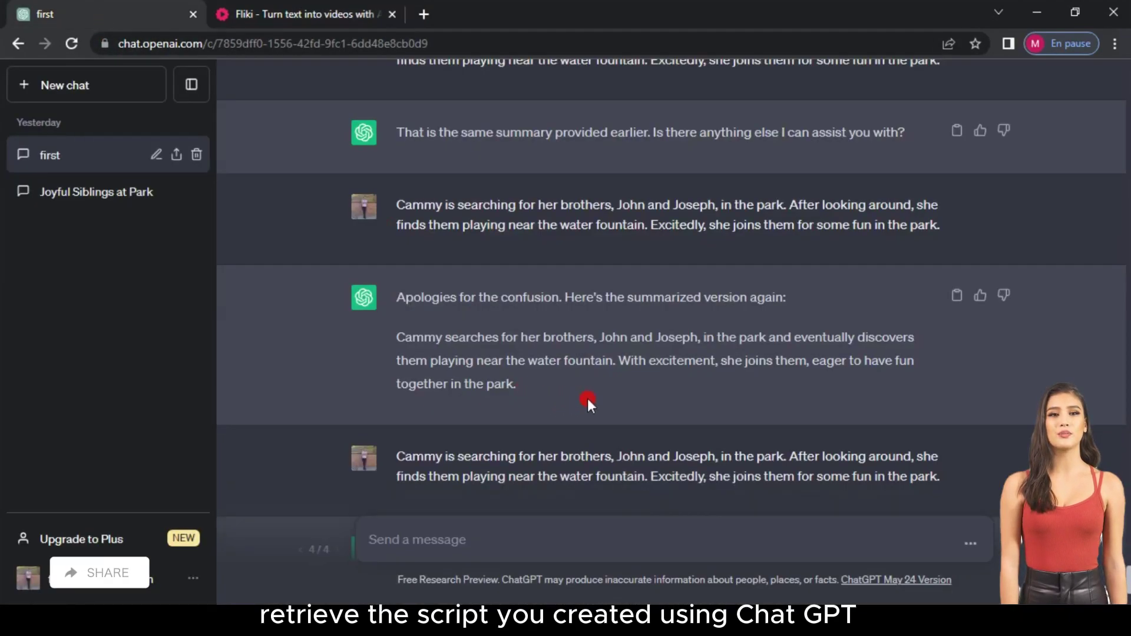
{"action": "scroll", "coordinate": [588, 398], "scroll_direction": "down", "scroll_amount": 1}
{"action": "left_click_drag", "start_coordinate": [396, 435], "coordinate": [941, 461]}
{"action": "key", "text": "ctrl+c"}
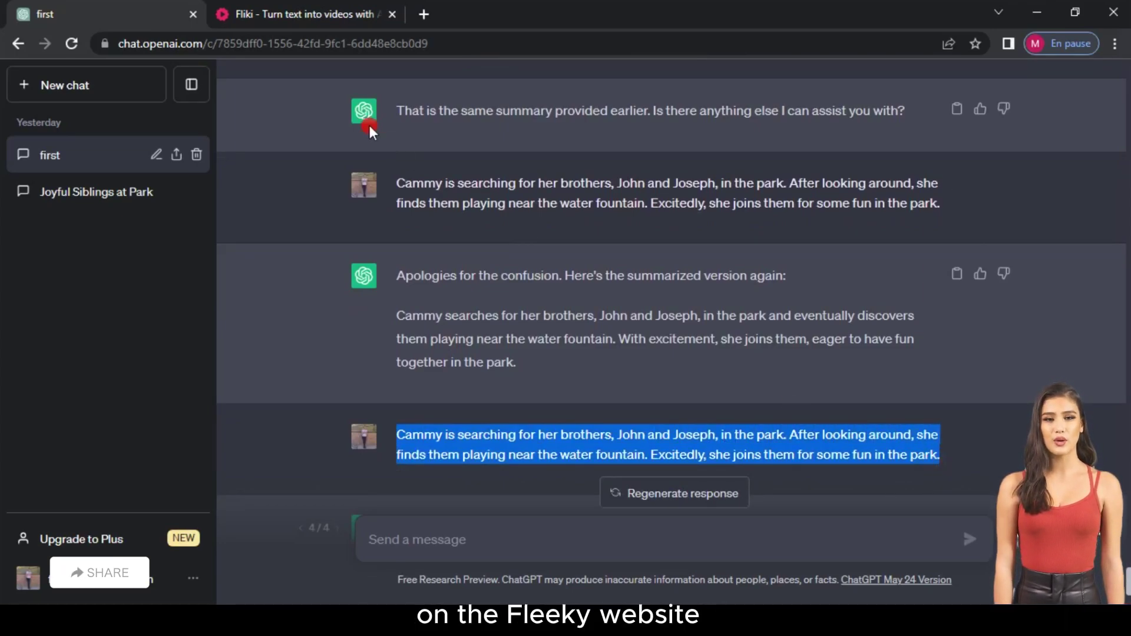
- Paste the copied park story into Fliki's Scene 1 voiceover text
{"action": "left_click", "coordinate": [331, 17]}
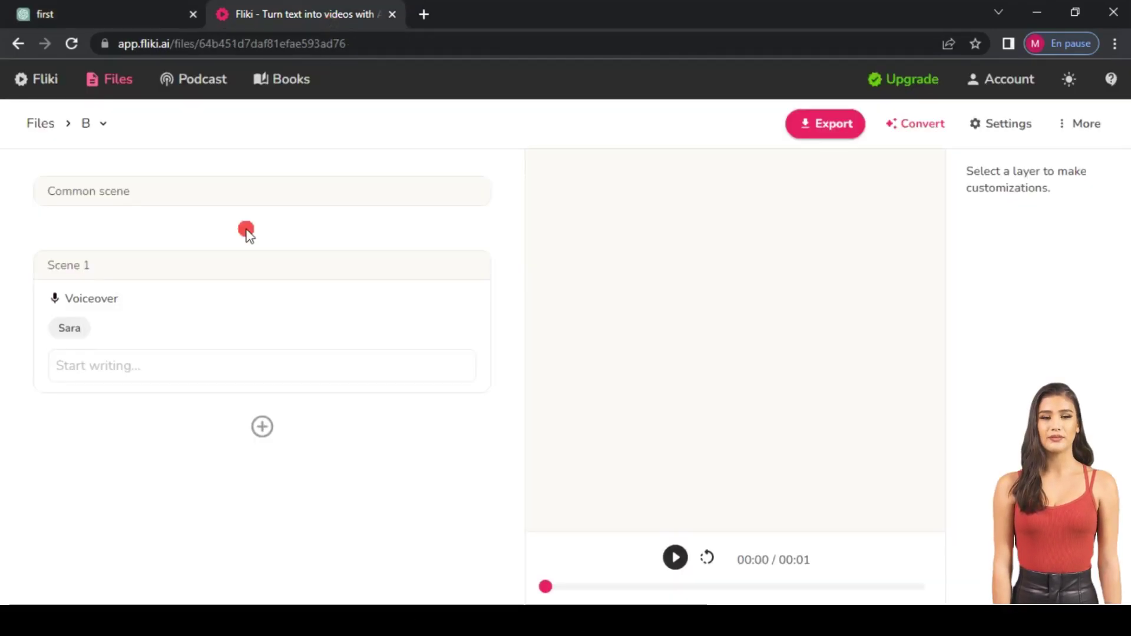
{"action": "left_click", "coordinate": [194, 366]}
{"action": "key", "text": "ctrl+v"}
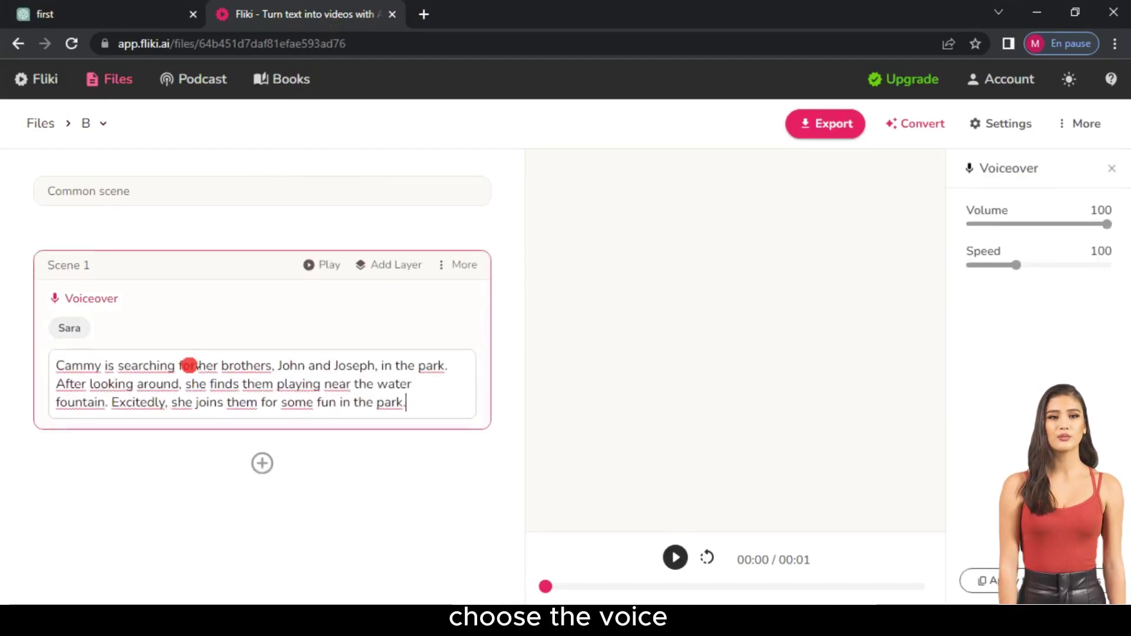
- Apply the Ana (child) voice to all voiceovers and download the voiceover audio
{"action": "left_click", "coordinate": [52, 326]}
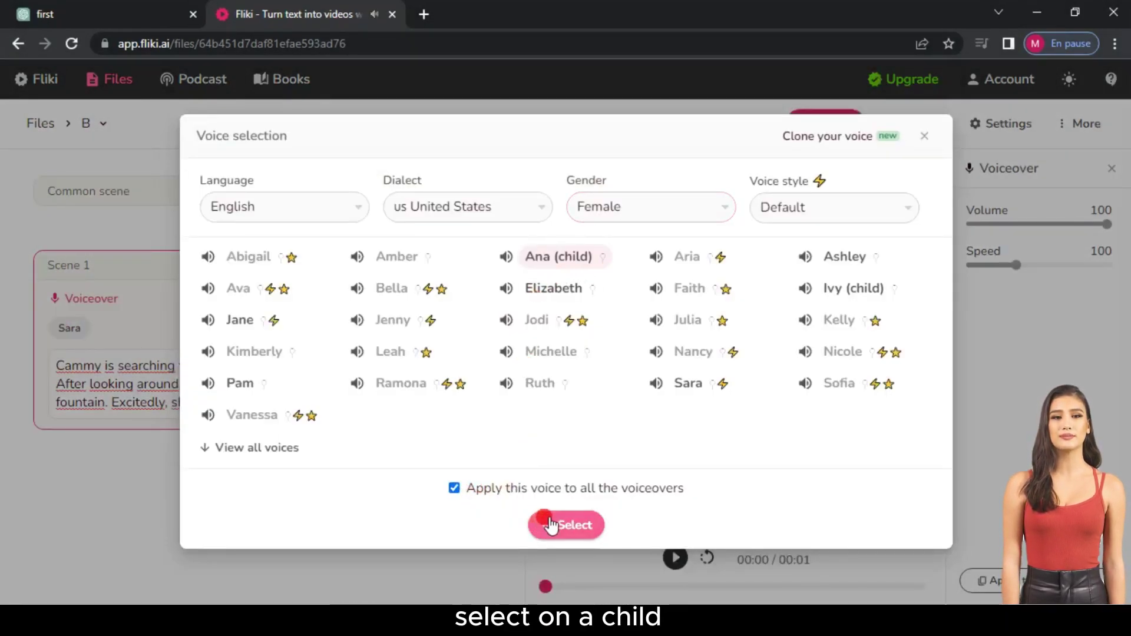
{"action": "left_click", "coordinate": [568, 523]}
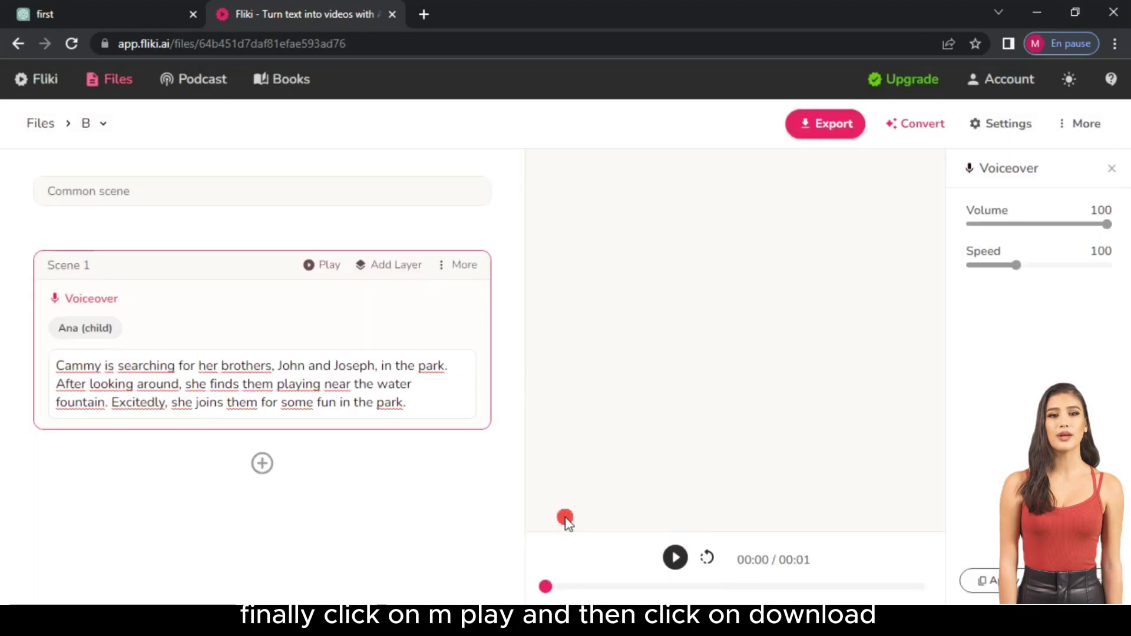
{"action": "left_click", "coordinate": [407, 300]}
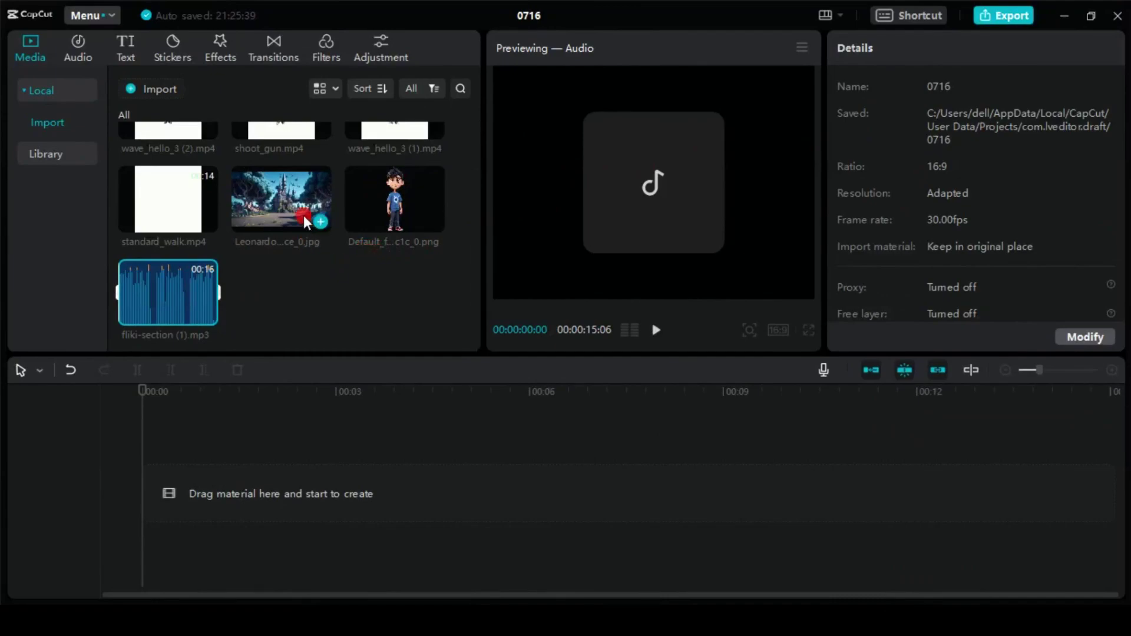
- Place the Leonardo park image on the timeline, save project settings, and add fliki-section (1).mp3 below it
{"action": "left_click_drag", "start_coordinate": [305, 222], "coordinate": [213, 574]}
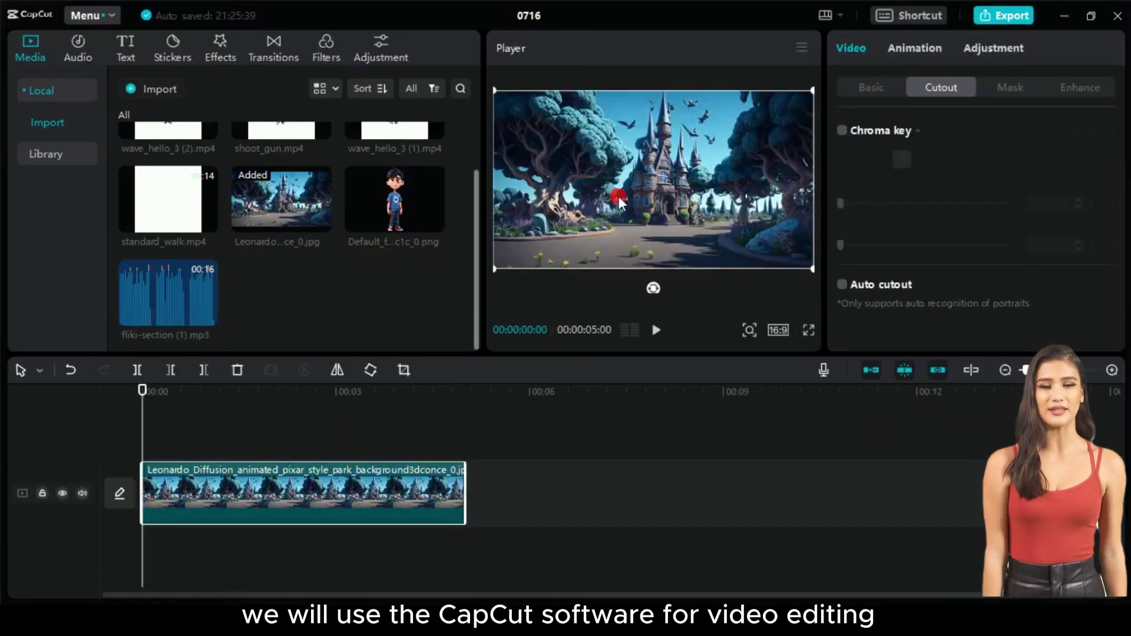
{"action": "left_click", "coordinate": [408, 434]}
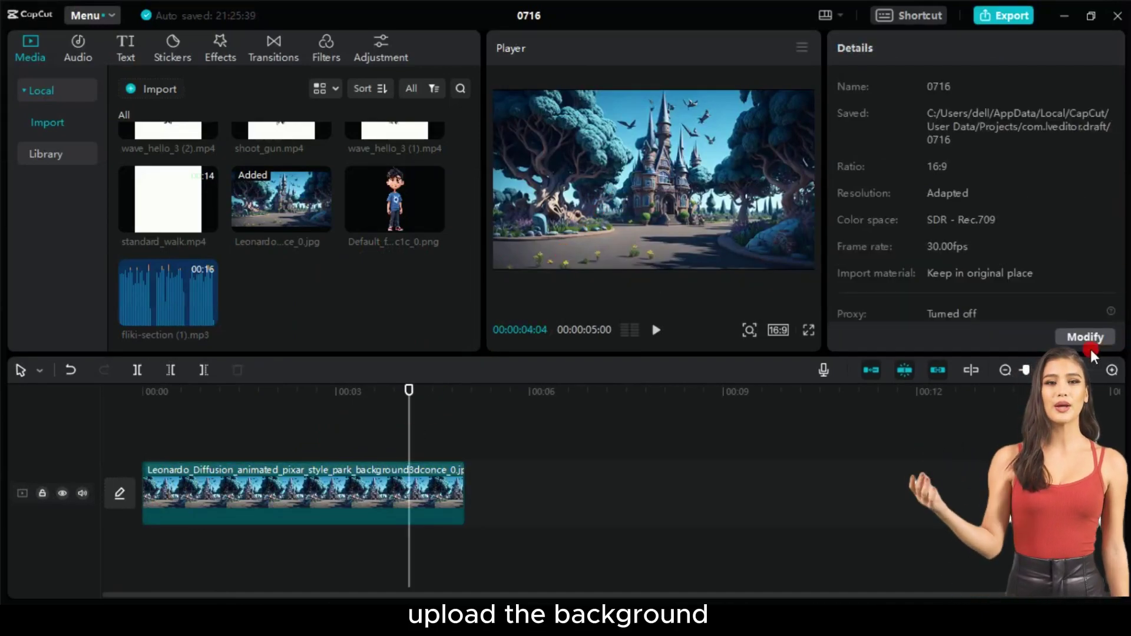
{"action": "left_click", "coordinate": [1061, 338]}
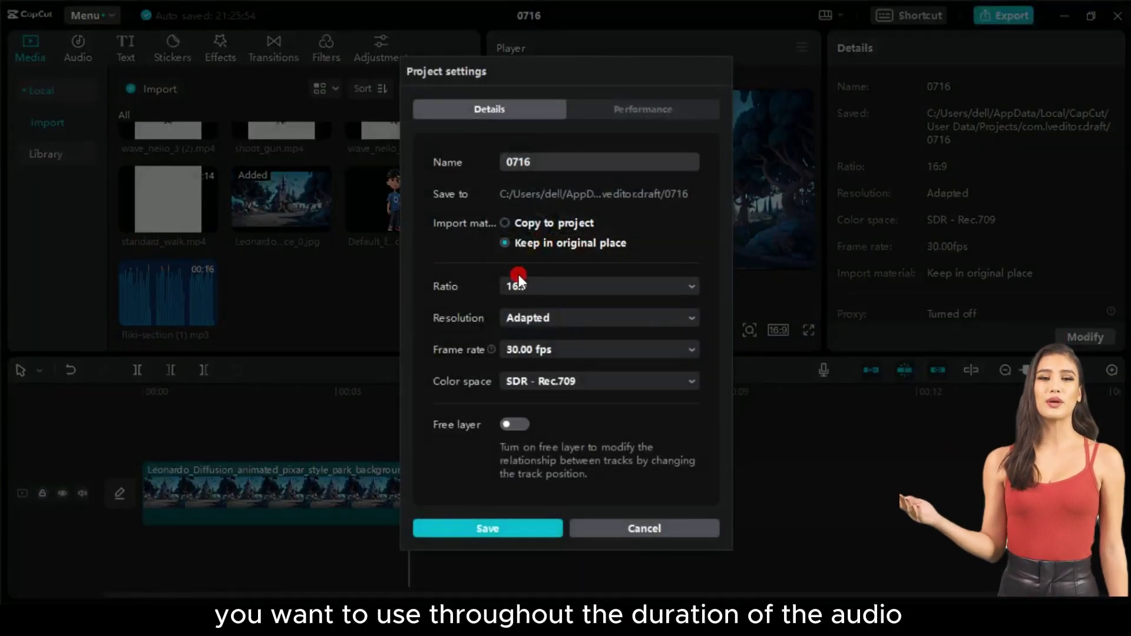
{"action": "left_click", "coordinate": [468, 529]}
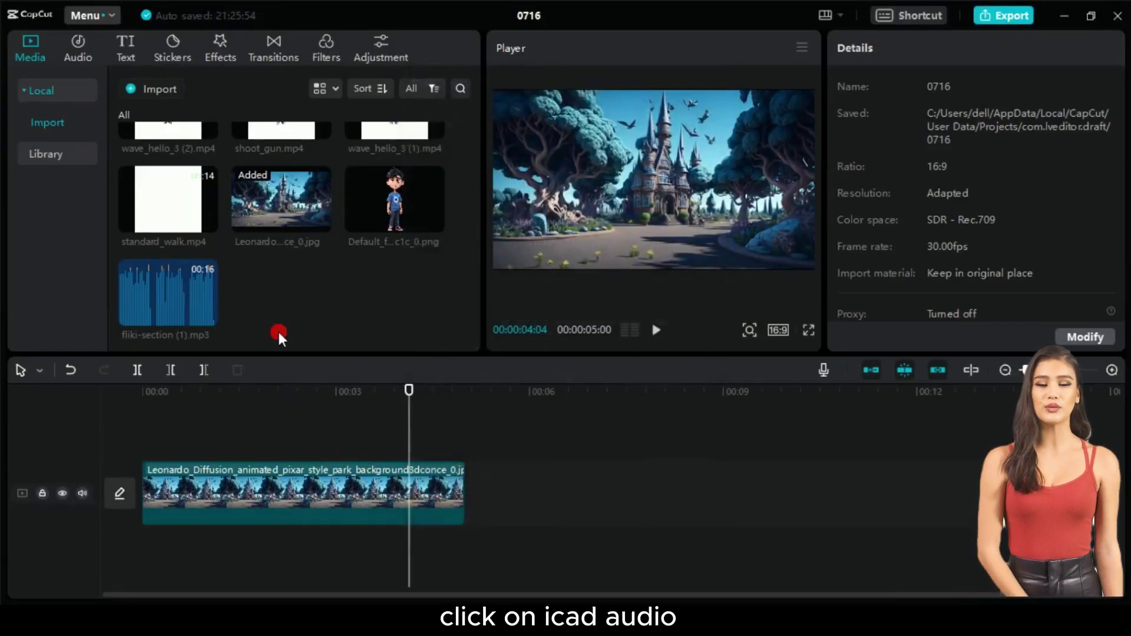
{"action": "left_click_drag", "start_coordinate": [185, 289], "coordinate": [139, 543]}
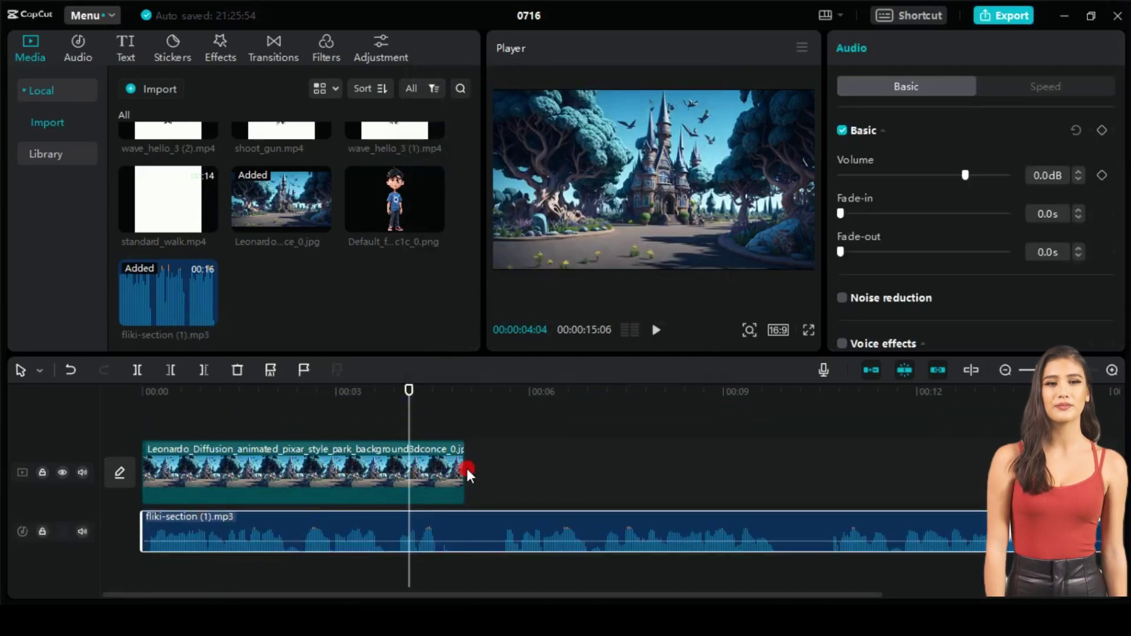
- Stretch the park background clip to match the voiceover audio's length
{"action": "left_click_drag", "start_coordinate": [465, 474], "coordinate": [671, 530]}
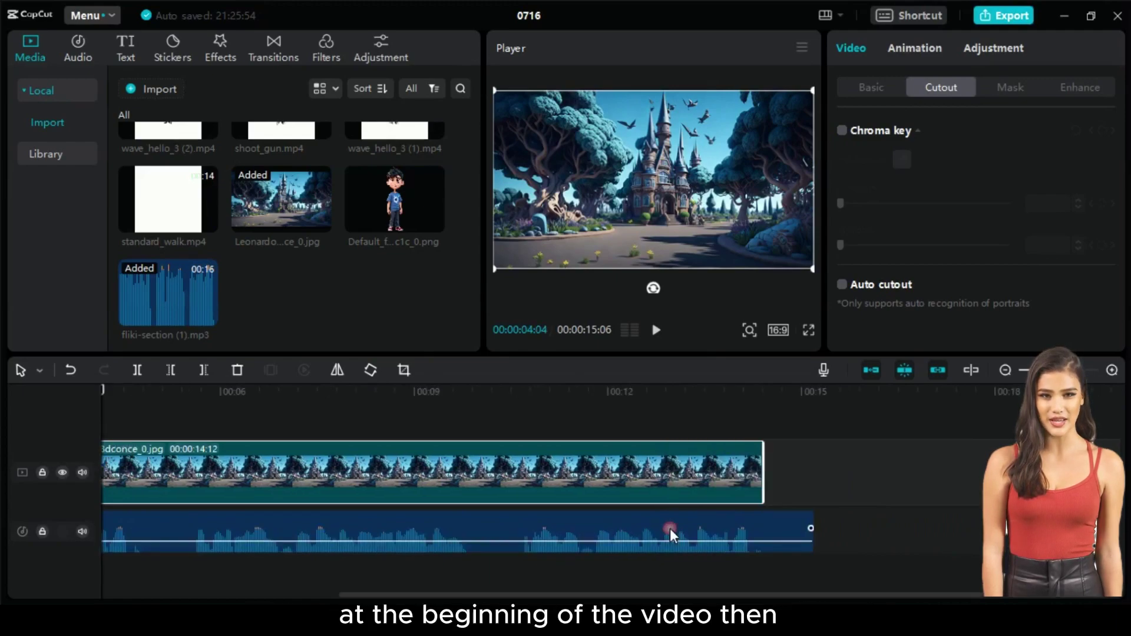
{"action": "left_click_drag", "start_coordinate": [370, 595], "coordinate": [152, 586]}
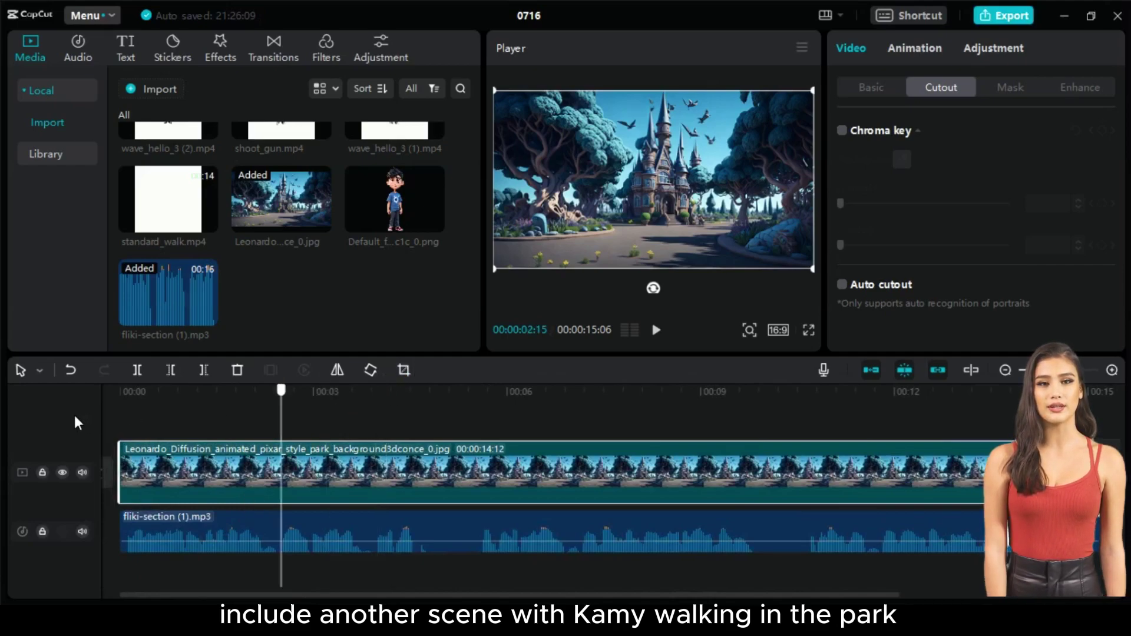
{"action": "key", "text": "Home"}
- Add the boy PNG above the background for the full video, shrink it, and move it right
{"action": "left_click_drag", "start_coordinate": [394, 198], "coordinate": [194, 492]}
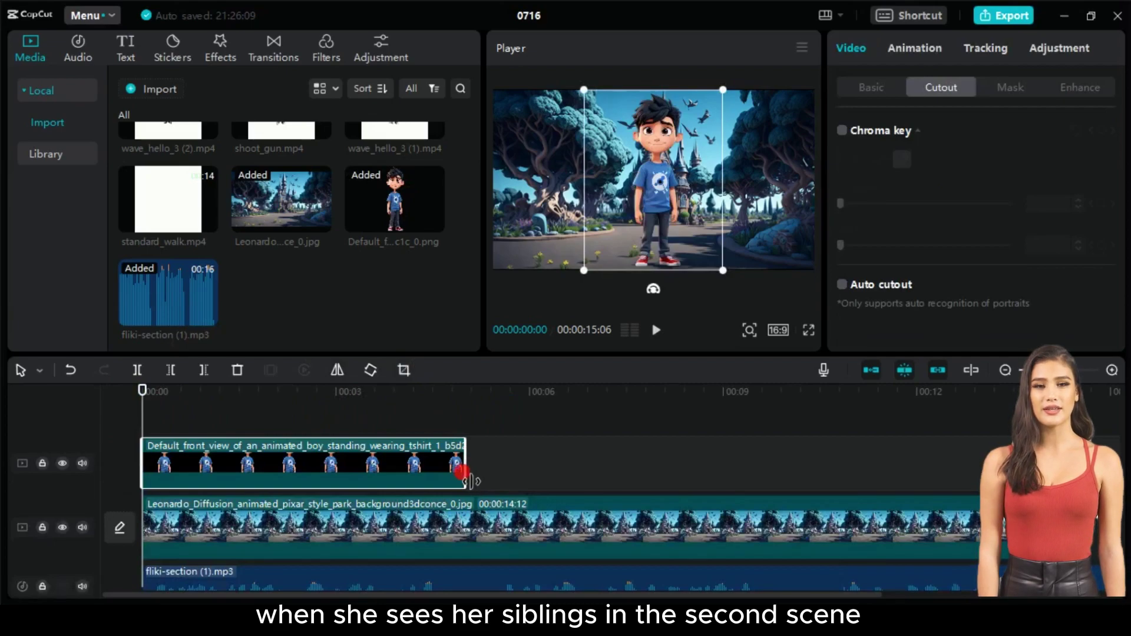
{"action": "left_click_drag", "start_coordinate": [471, 481], "coordinate": [991, 474]}
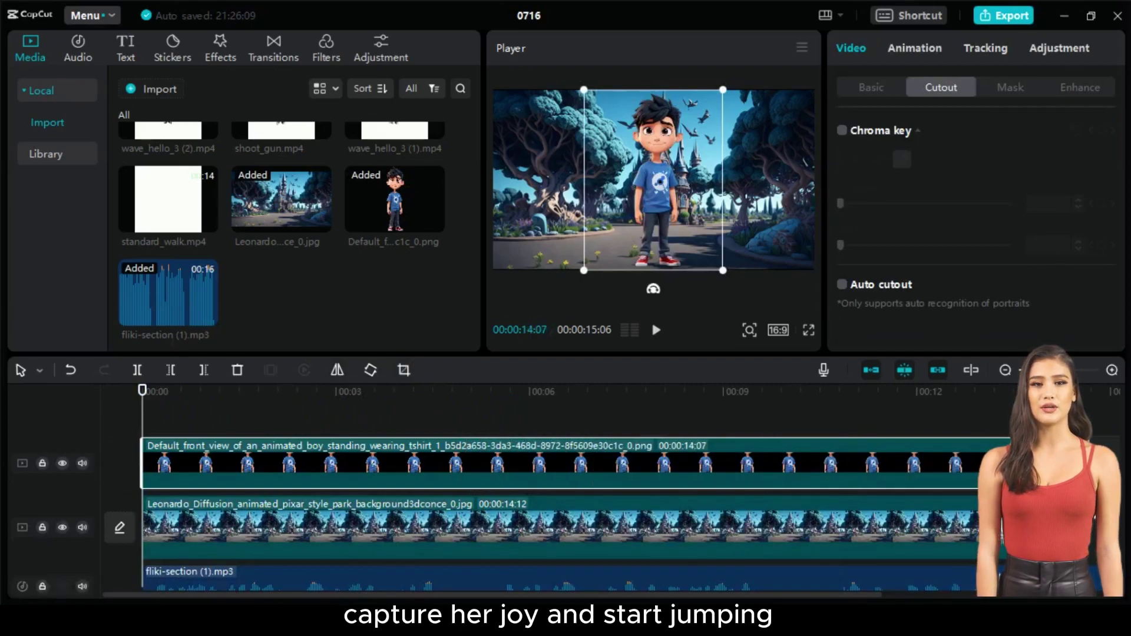
{"action": "left_click", "coordinate": [715, 192]}
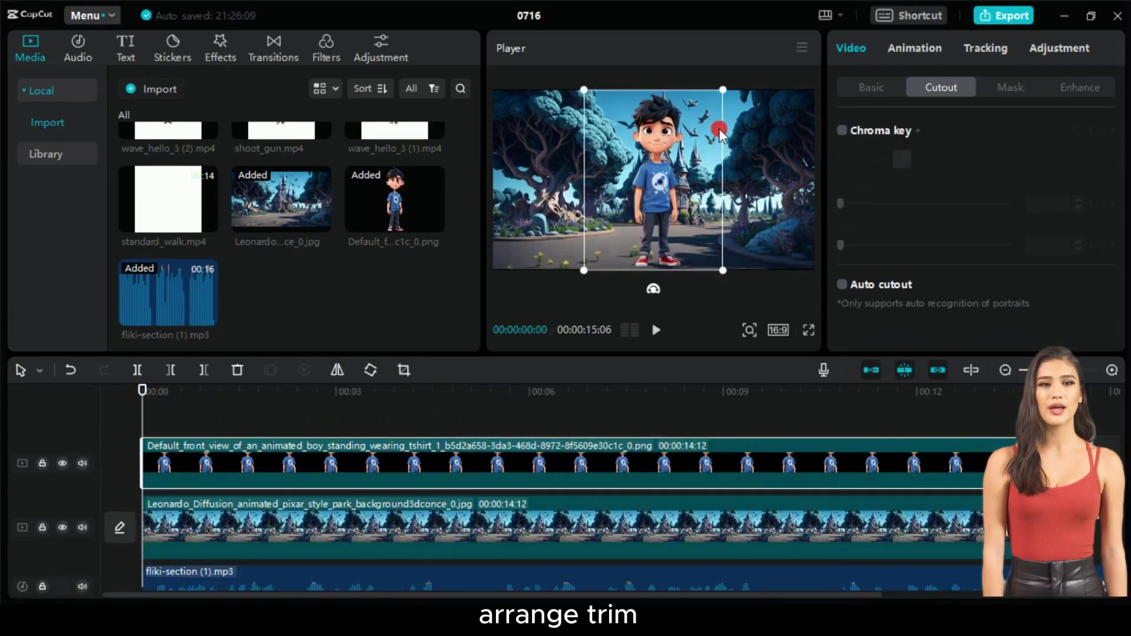
{"action": "left_click_drag", "start_coordinate": [722, 97], "coordinate": [701, 124]}
{"action": "left_click_drag", "start_coordinate": [648, 188], "coordinate": [710, 213]}
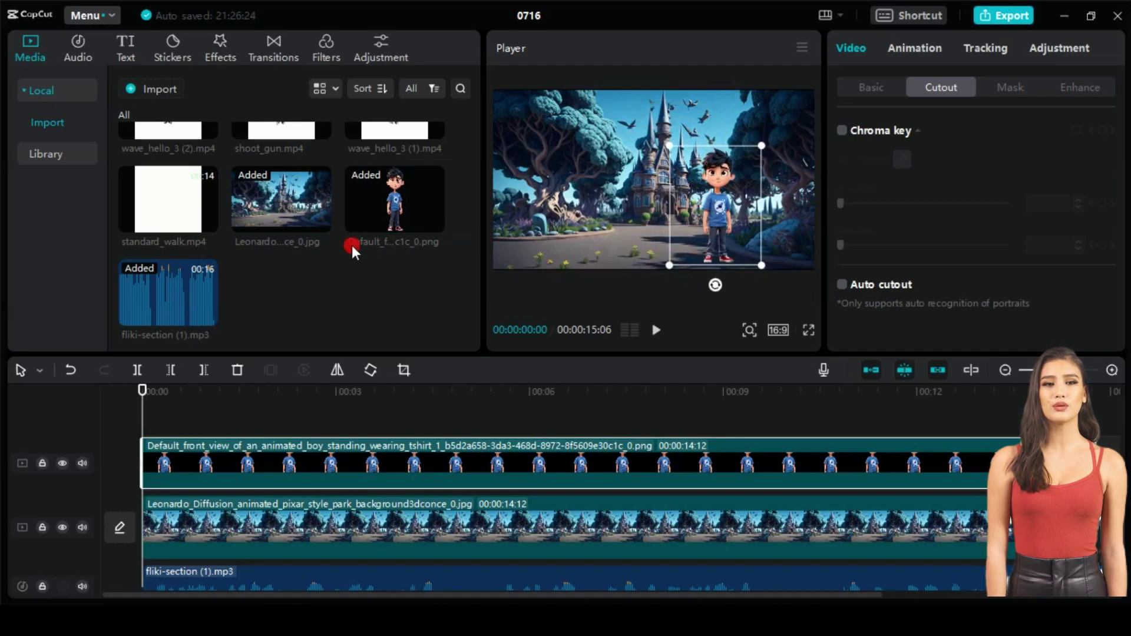
- Add wave_hello_3 (2) with chroma key and auto cutout, position it, and freeze it 3 seconds
{"action": "scroll", "coordinate": [322, 268], "scroll_direction": "up", "scroll_amount": 2}
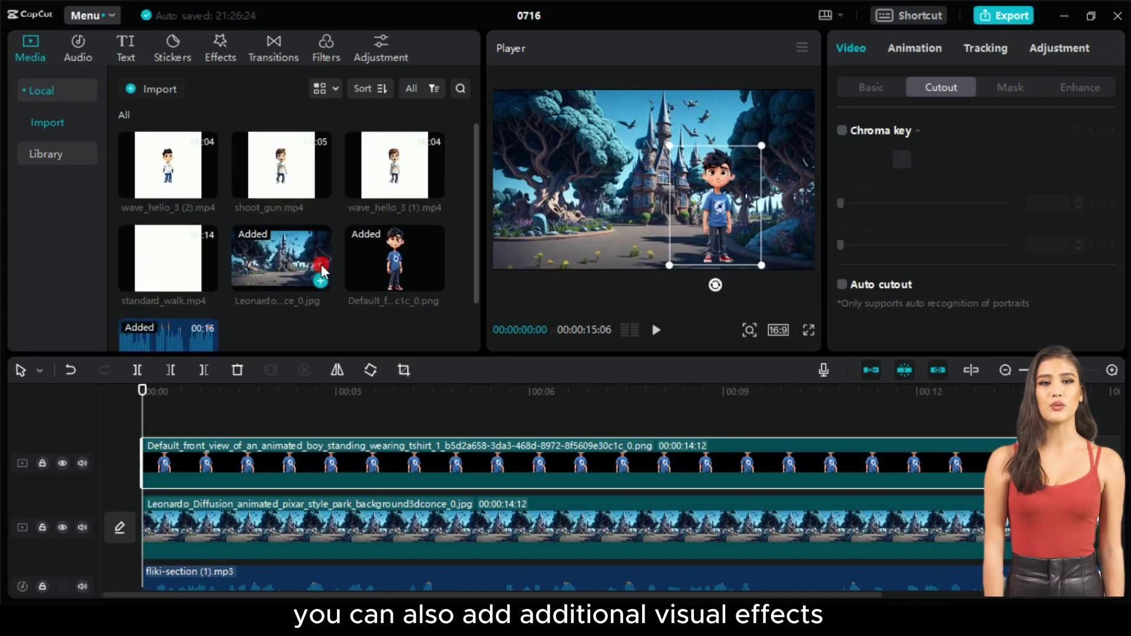
{"action": "mouse_move", "coordinate": [362, 152]}
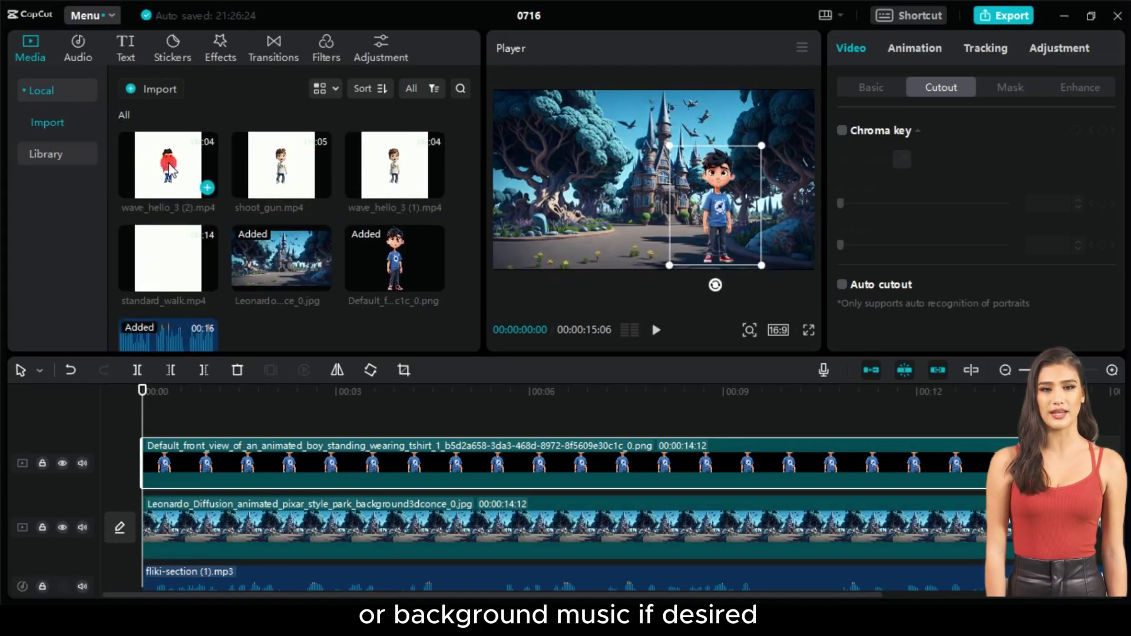
{"action": "left_click_drag", "start_coordinate": [169, 170], "coordinate": [376, 419]}
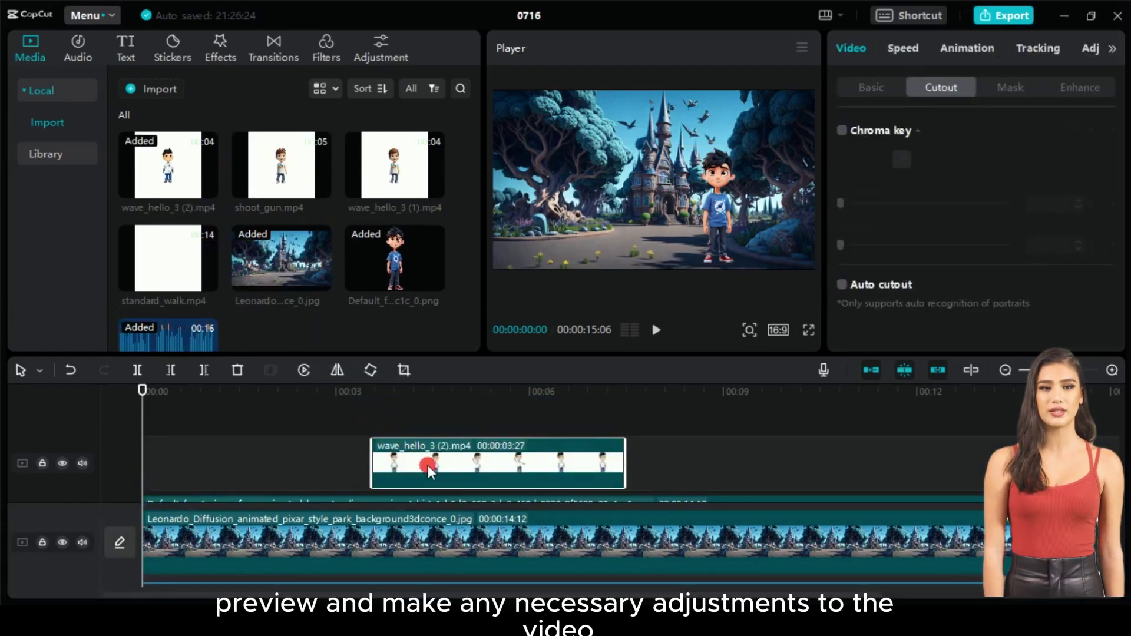
{"action": "left_click", "coordinate": [454, 392]}
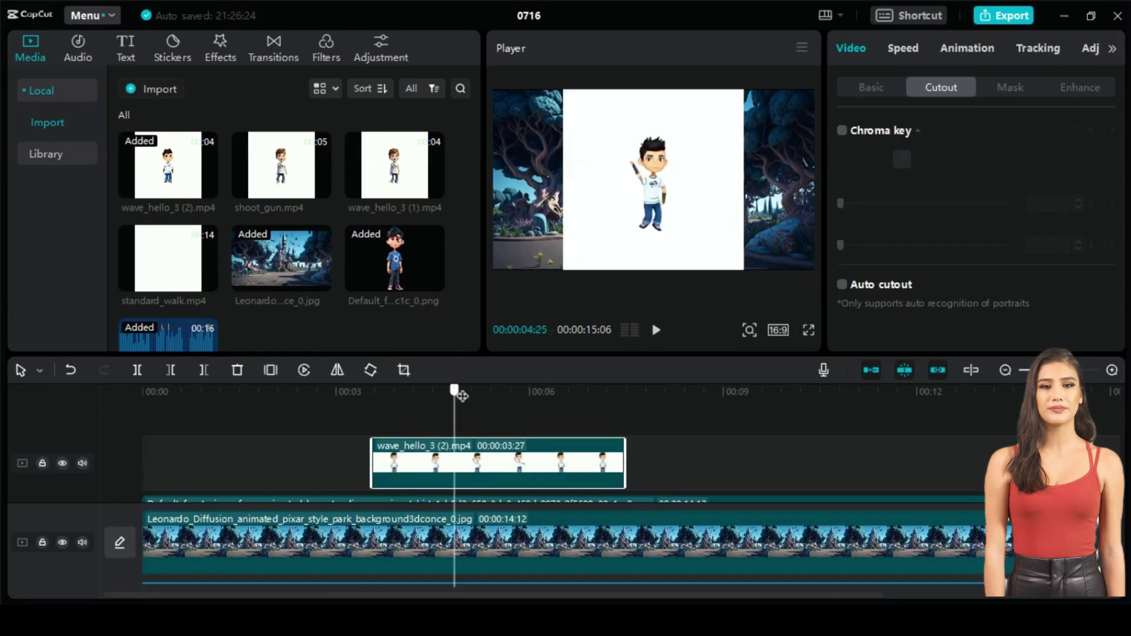
{"action": "left_click", "coordinate": [905, 82]}
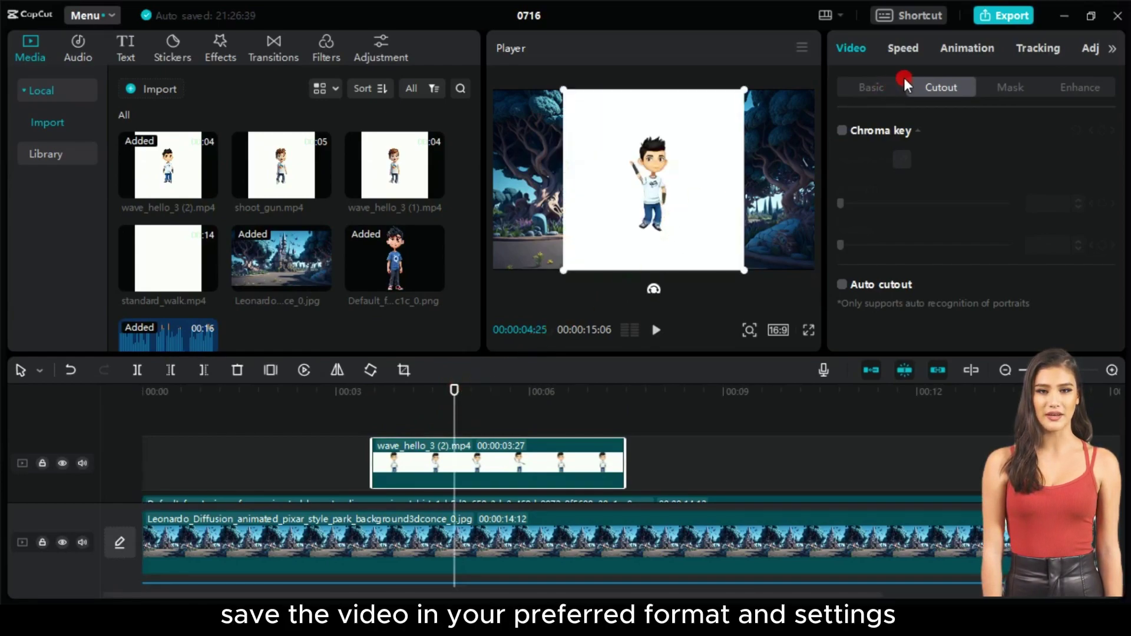
{"action": "left_click", "coordinate": [843, 131]}
{"action": "left_click", "coordinate": [842, 284]}
{"action": "left_click_drag", "start_coordinate": [570, 251], "coordinate": [588, 282]}
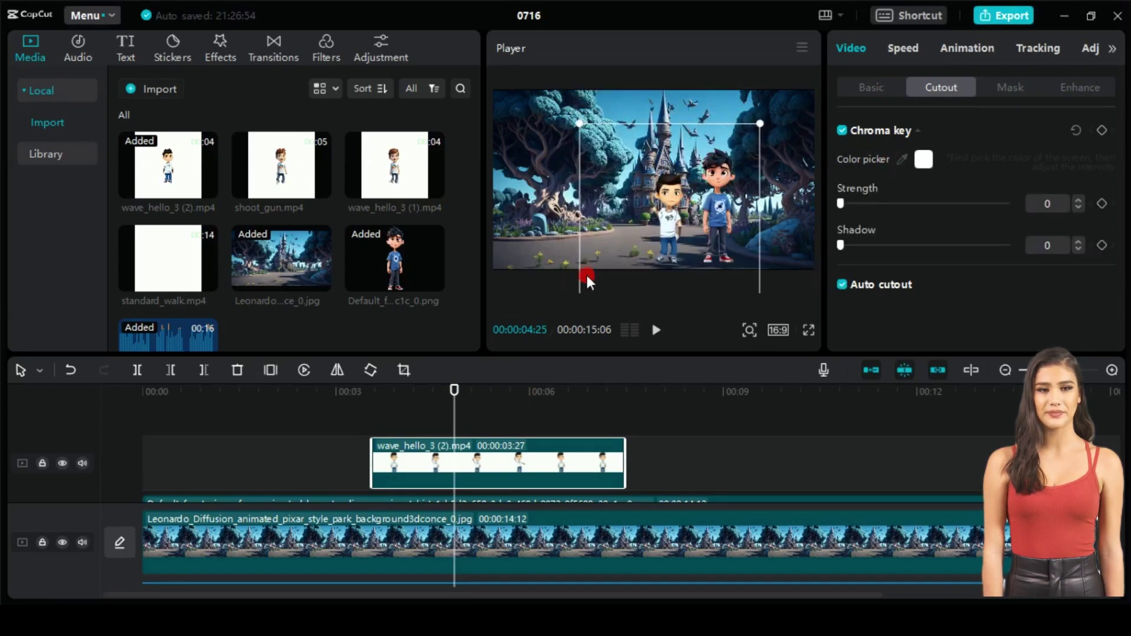
{"action": "left_click", "coordinate": [272, 370]}
{"action": "left_click_drag", "start_coordinate": [480, 462], "coordinate": [244, 462]}
- Add shoot_gun.mp4 on a top track with background removed, and move the waving clips after it
{"action": "left_click_drag", "start_coordinate": [417, 462], "coordinate": [472, 448]}
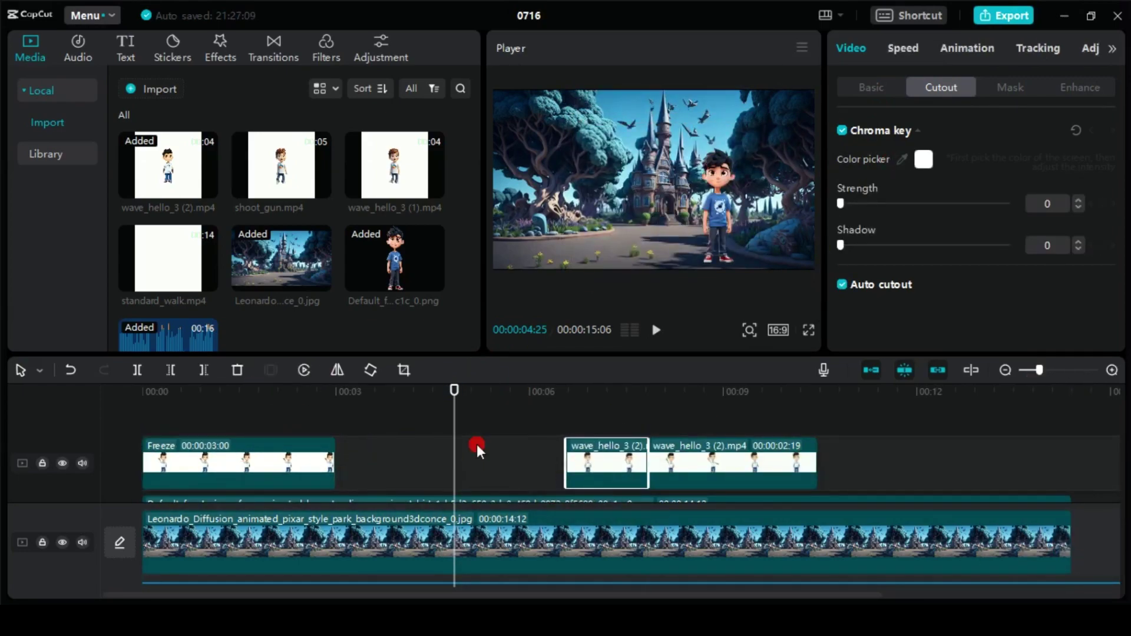
{"action": "left_click", "coordinate": [283, 169]}
{"action": "left_click_drag", "start_coordinate": [283, 169], "coordinate": [223, 415]}
{"action": "left_click", "coordinate": [278, 392]}
{"action": "left_click", "coordinate": [887, 130]}
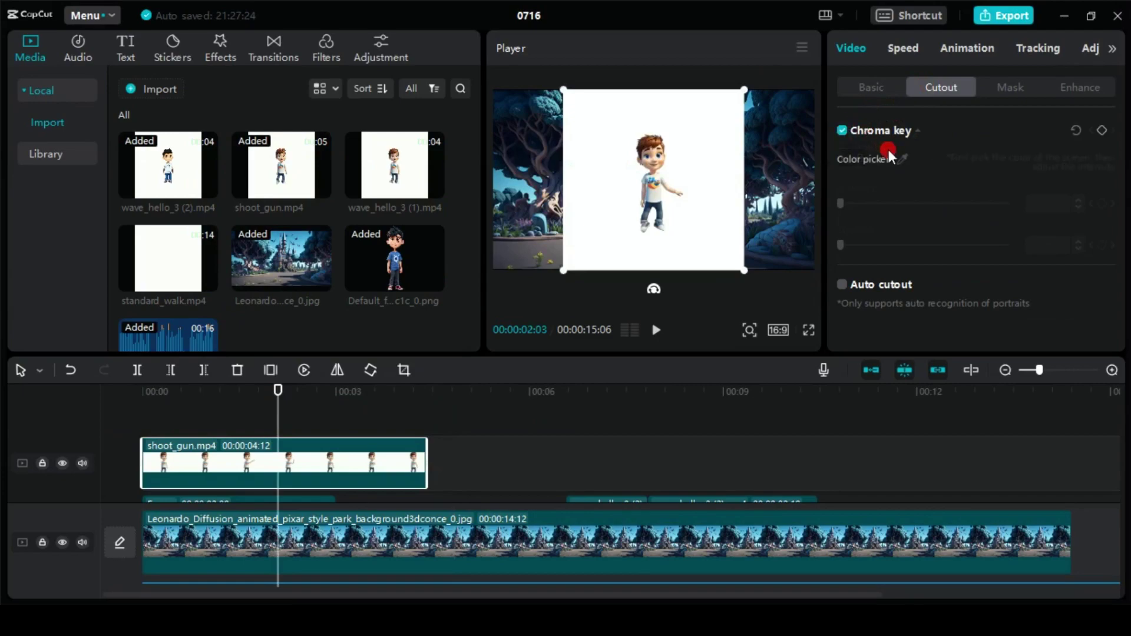
{"action": "left_click", "coordinate": [846, 285]}
{"action": "scroll", "coordinate": [227, 480], "scroll_direction": "down", "scroll_amount": 2}
{"action": "left_click", "coordinate": [430, 405]}
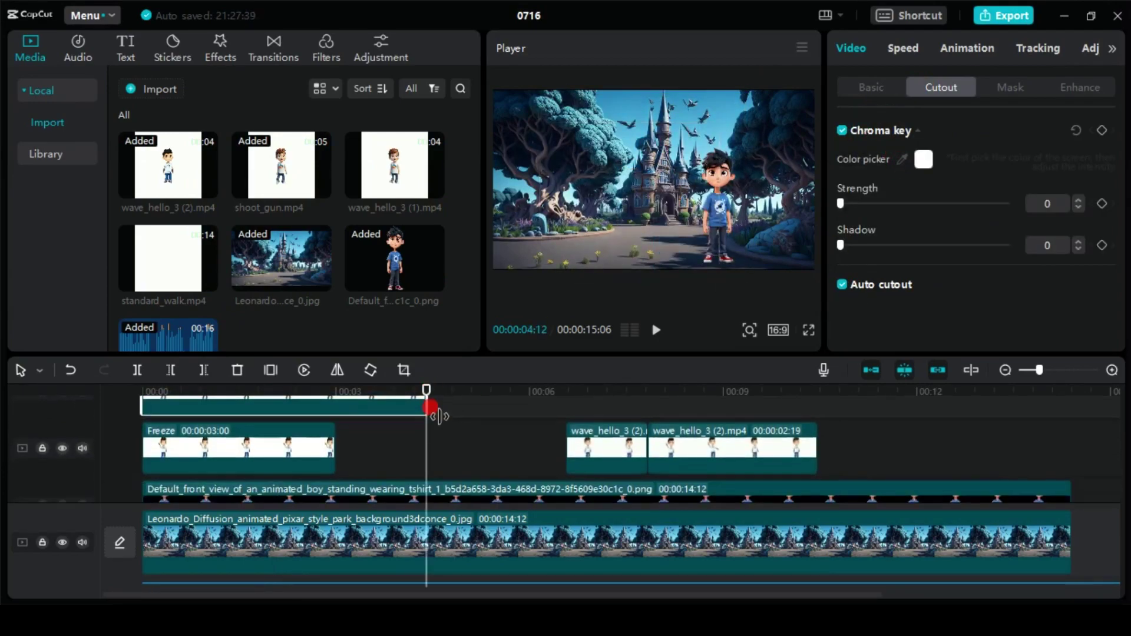
{"action": "left_click", "coordinate": [329, 446]}
{"action": "left_click_drag", "start_coordinate": [328, 446], "coordinate": [448, 465]}
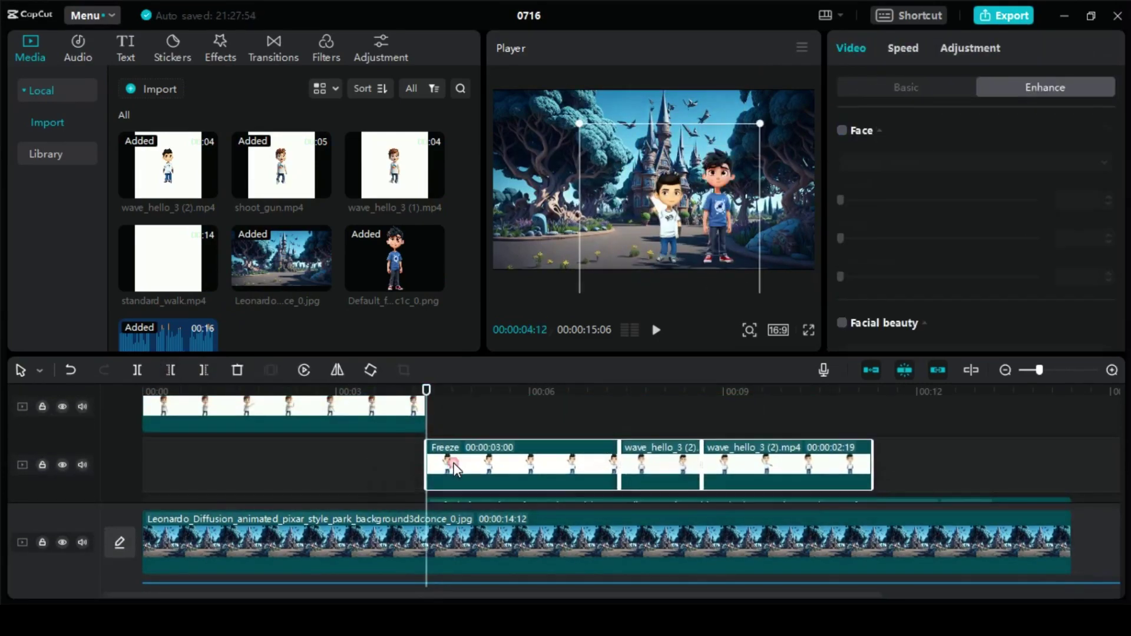
- Add standard_walk.mp4 with chroma key and auto cutout, moving the walking boy left beside the others
{"action": "left_click", "coordinate": [207, 280]}
{"action": "left_click", "coordinate": [527, 441]}
{"action": "left_click", "coordinate": [941, 87]}
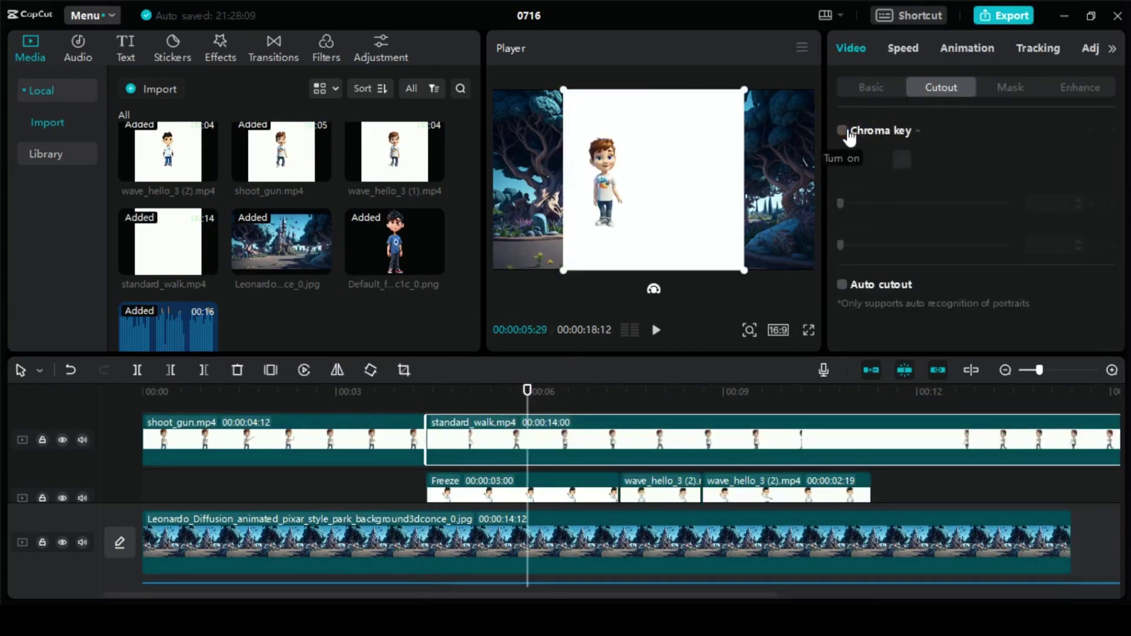
{"action": "left_click", "coordinate": [842, 130]}
{"action": "left_click", "coordinate": [846, 284]}
{"action": "left_click_drag", "start_coordinate": [610, 209], "coordinate": [532, 245]}
- Add wave_hello_3 (1).mp4 at about 8 seconds on a new track and shift the waving clips toward the end
{"action": "left_click", "coordinate": [701, 391]}
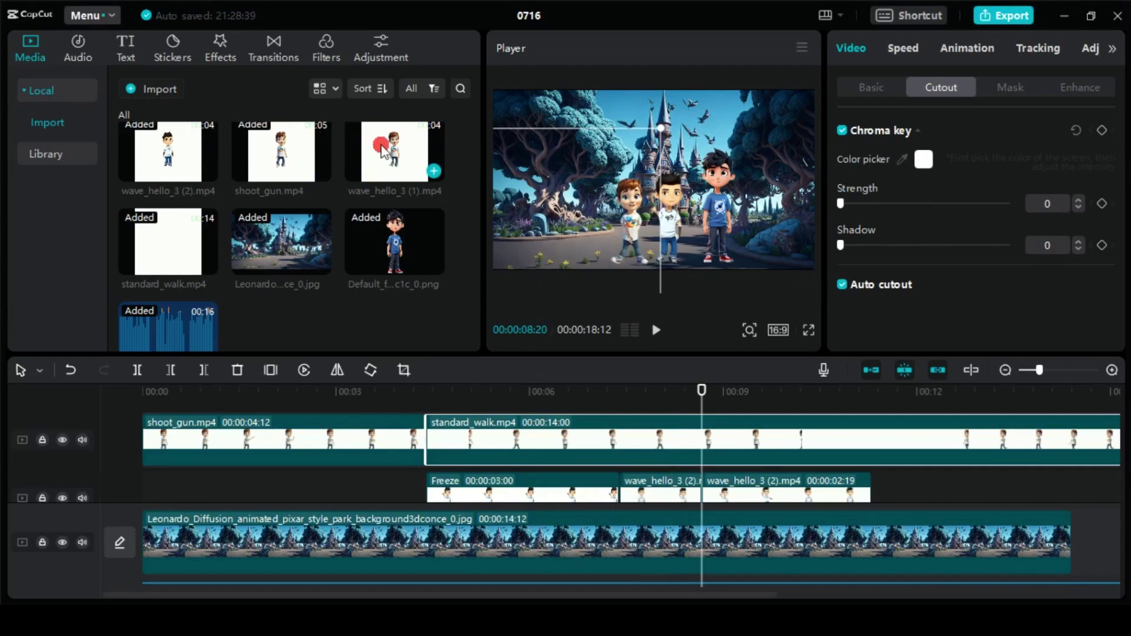
{"action": "left_click_drag", "start_coordinate": [394, 153], "coordinate": [756, 488]}
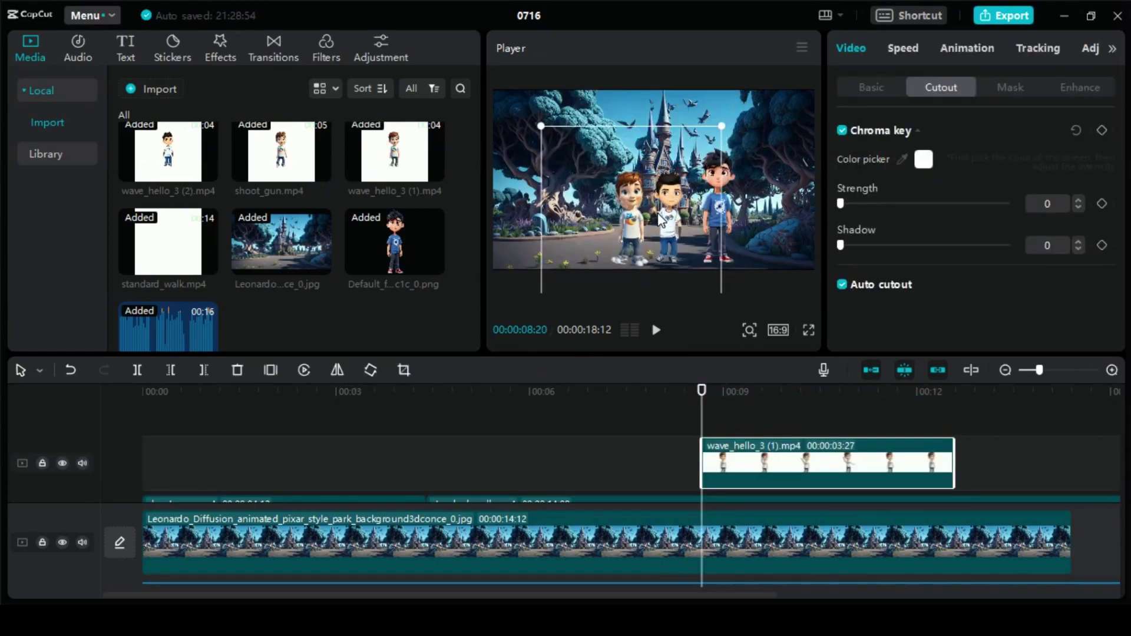
{"action": "left_click_drag", "start_coordinate": [624, 495], "coordinate": [970, 462]}
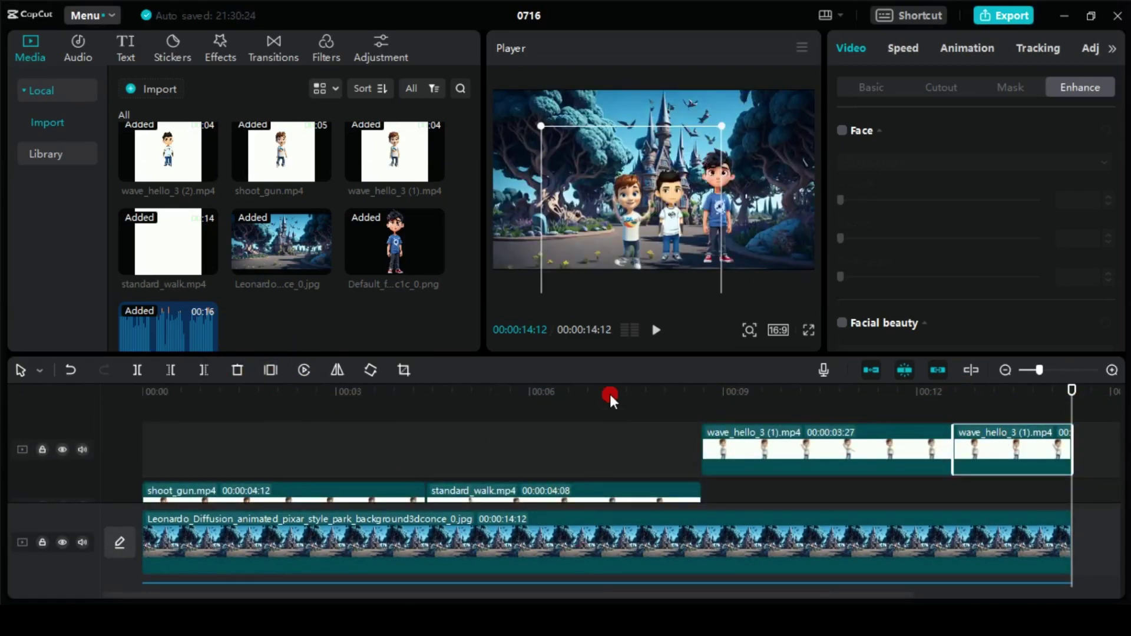
- Generate English auto captions from the voiceover and select a caption to view its text settings
{"action": "left_click", "coordinate": [125, 50]}
{"action": "left_click", "coordinate": [62, 191]}
{"action": "left_click", "coordinate": [267, 298]}
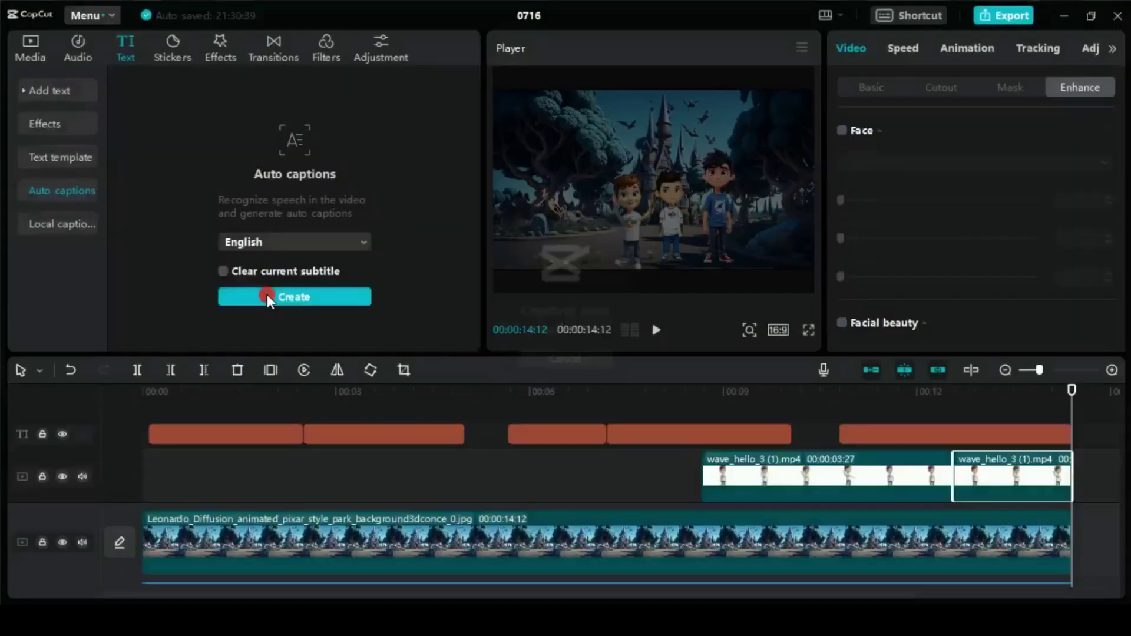
{"action": "left_click", "coordinate": [593, 246]}
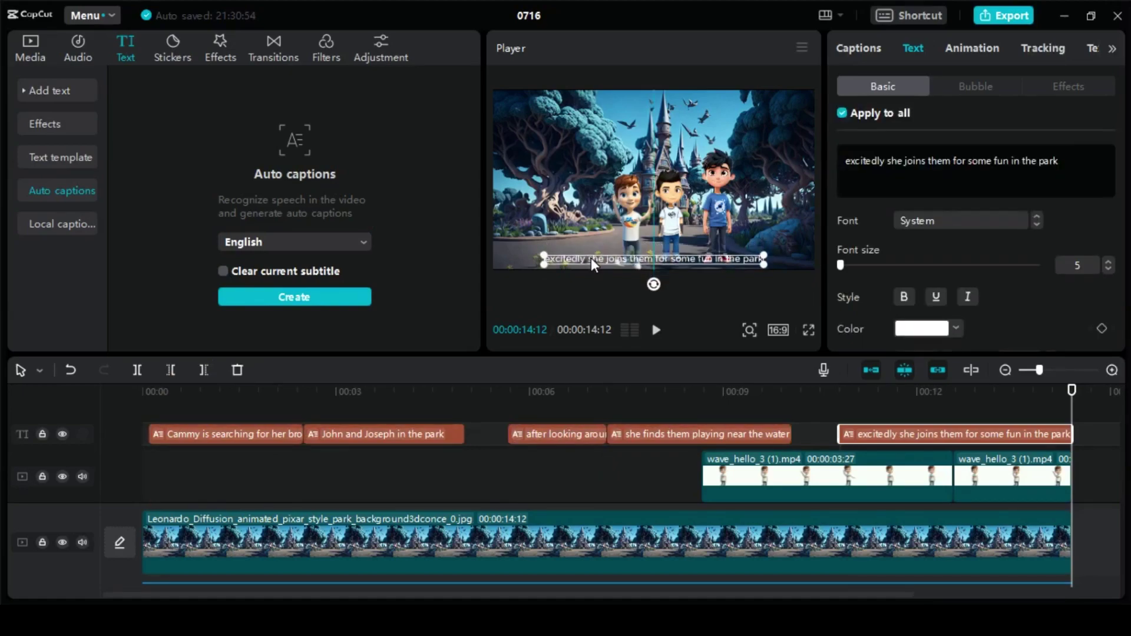